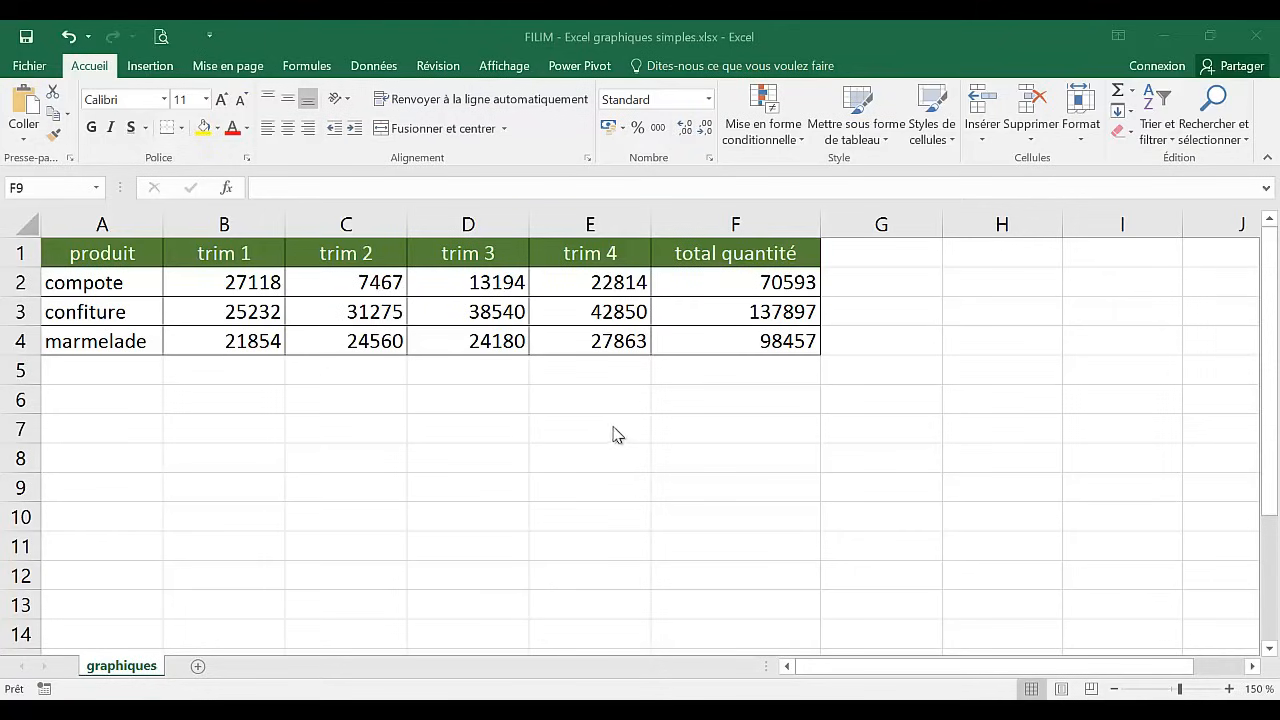
# Examine the product names, the total quantities in column F and the quarterly figures in B2:E4
pyautogui.click(131, 284)
pyautogui.click(121, 309)
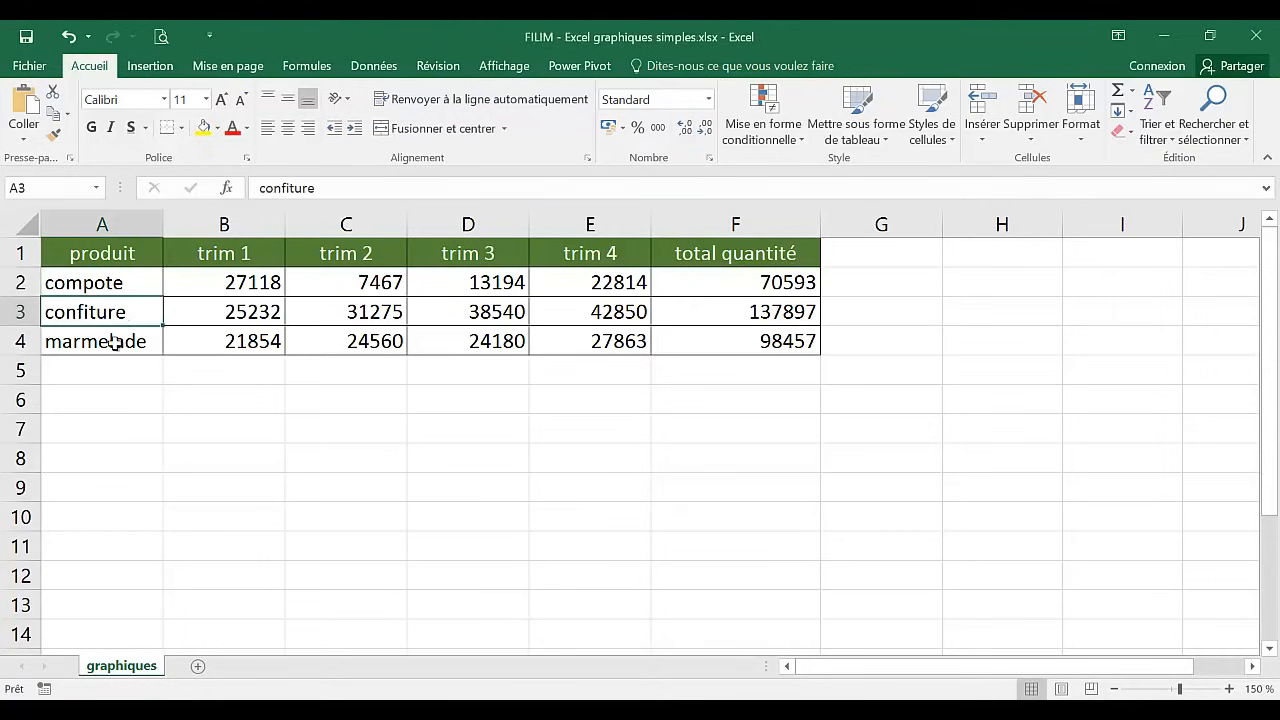
pyautogui.click(114, 343)
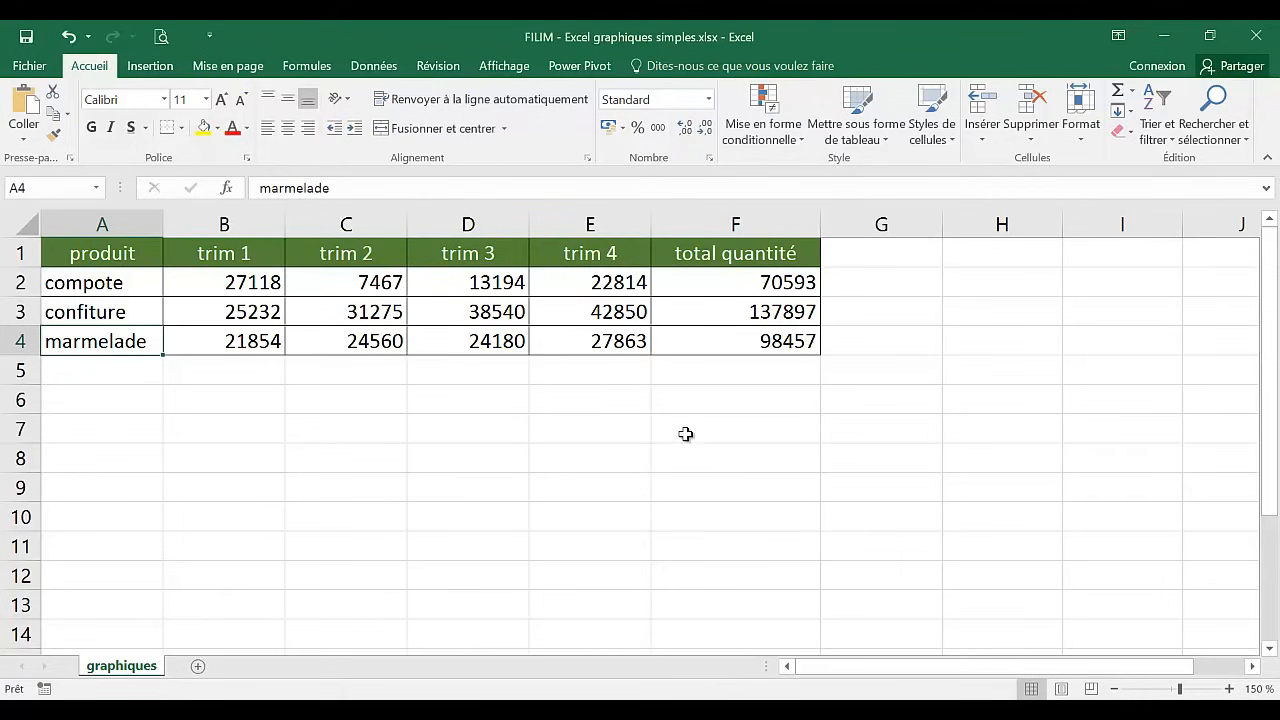
pyautogui.click(720, 281)
pyautogui.click(718, 310)
pyautogui.click(720, 330)
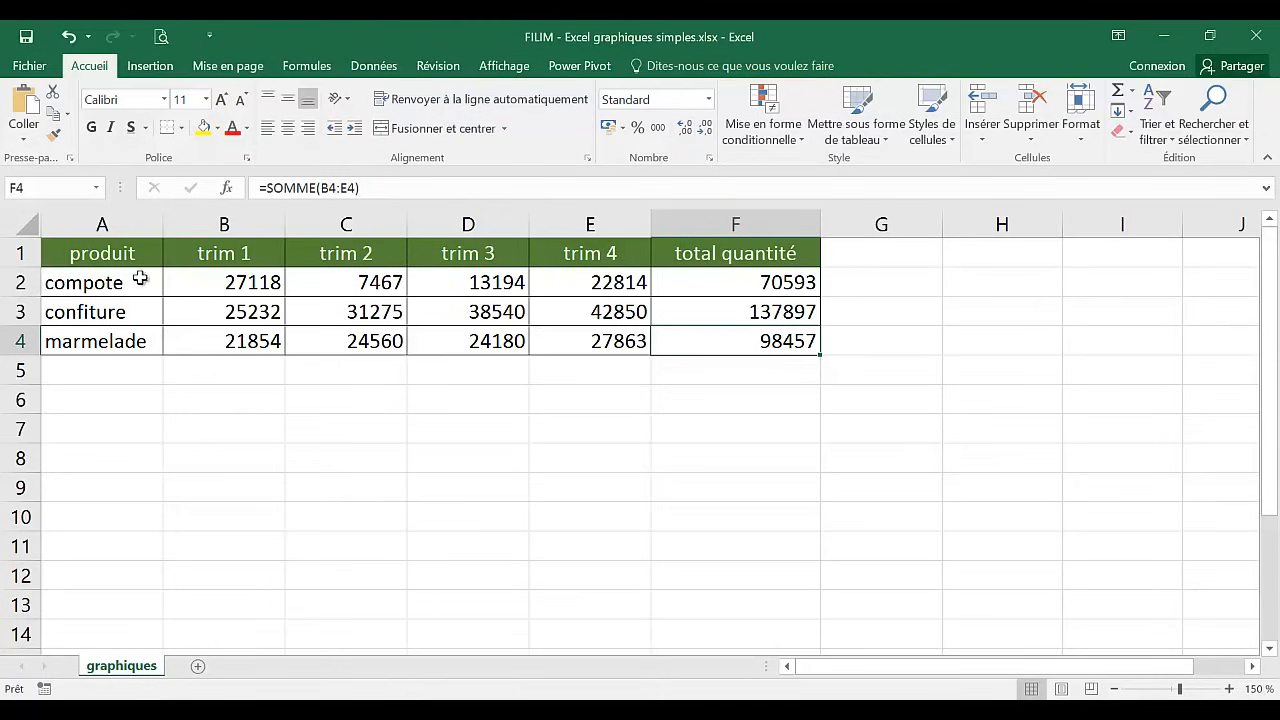
pyautogui.moveTo(144, 278); pyautogui.dragTo(137, 338)
pyautogui.moveTo(740, 282); pyautogui.dragTo(735, 339)
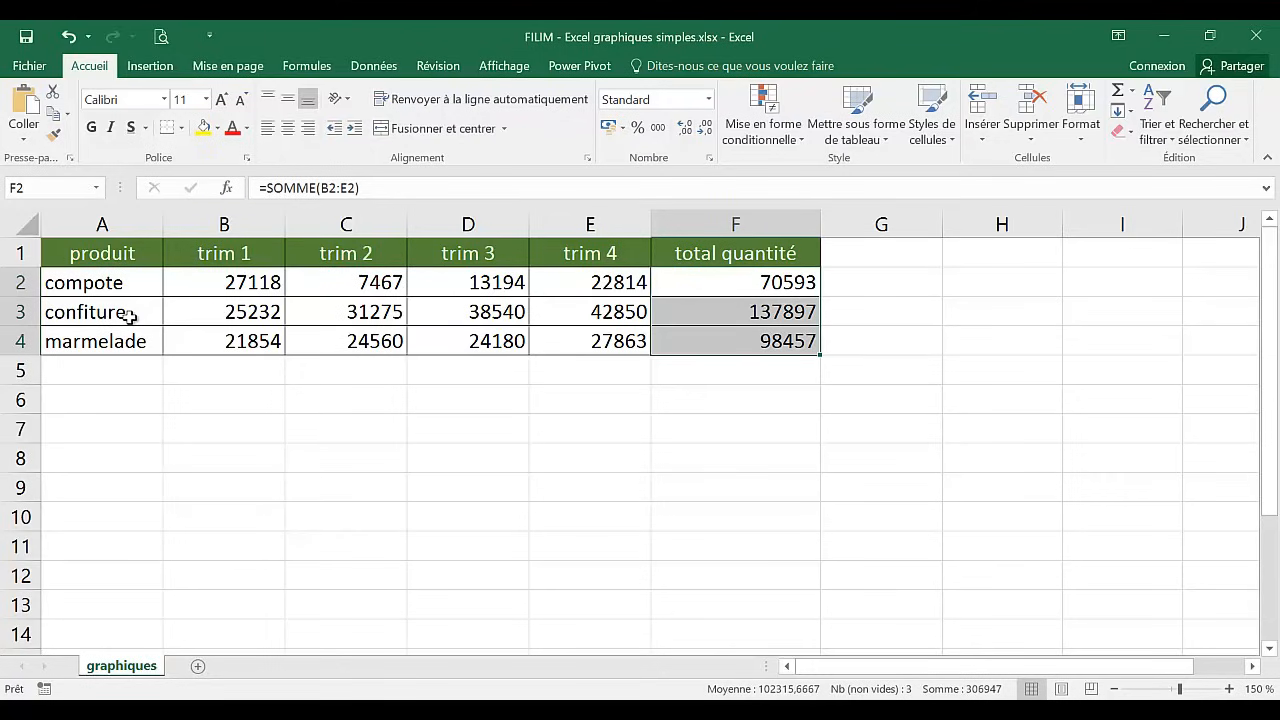
pyautogui.moveTo(215, 291); pyautogui.dragTo(571, 330)
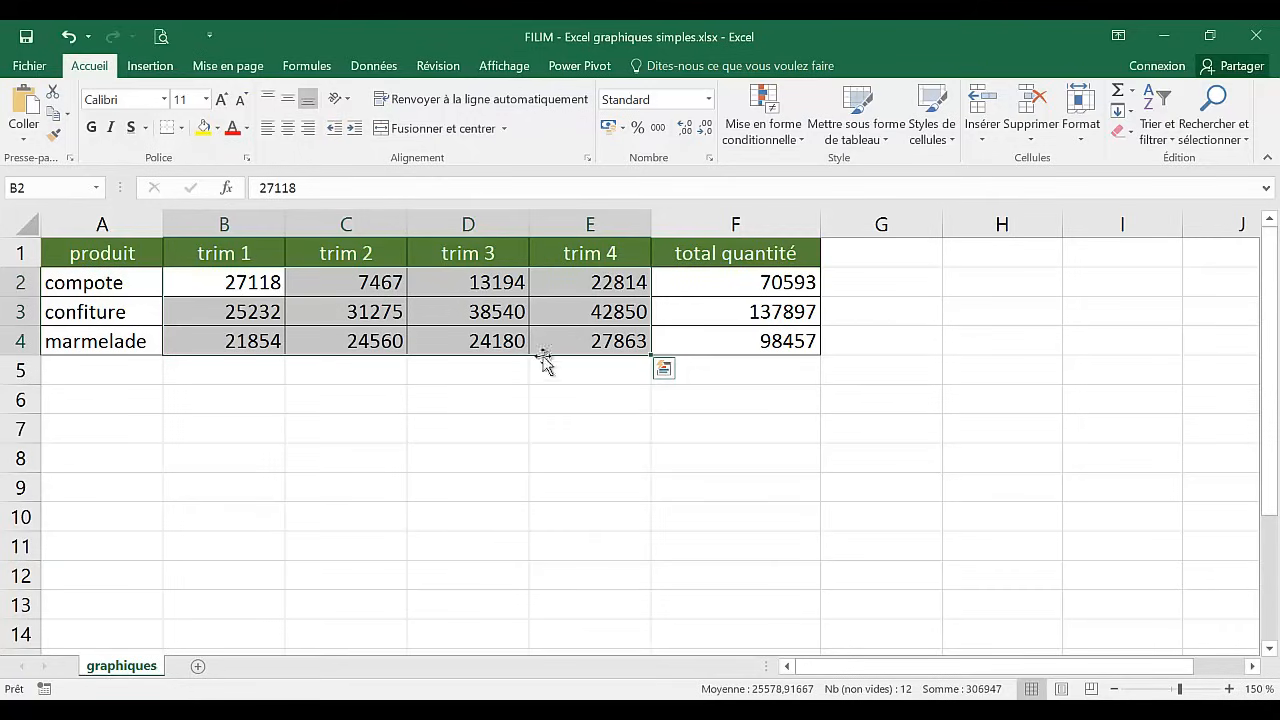
pyautogui.click(314, 416)
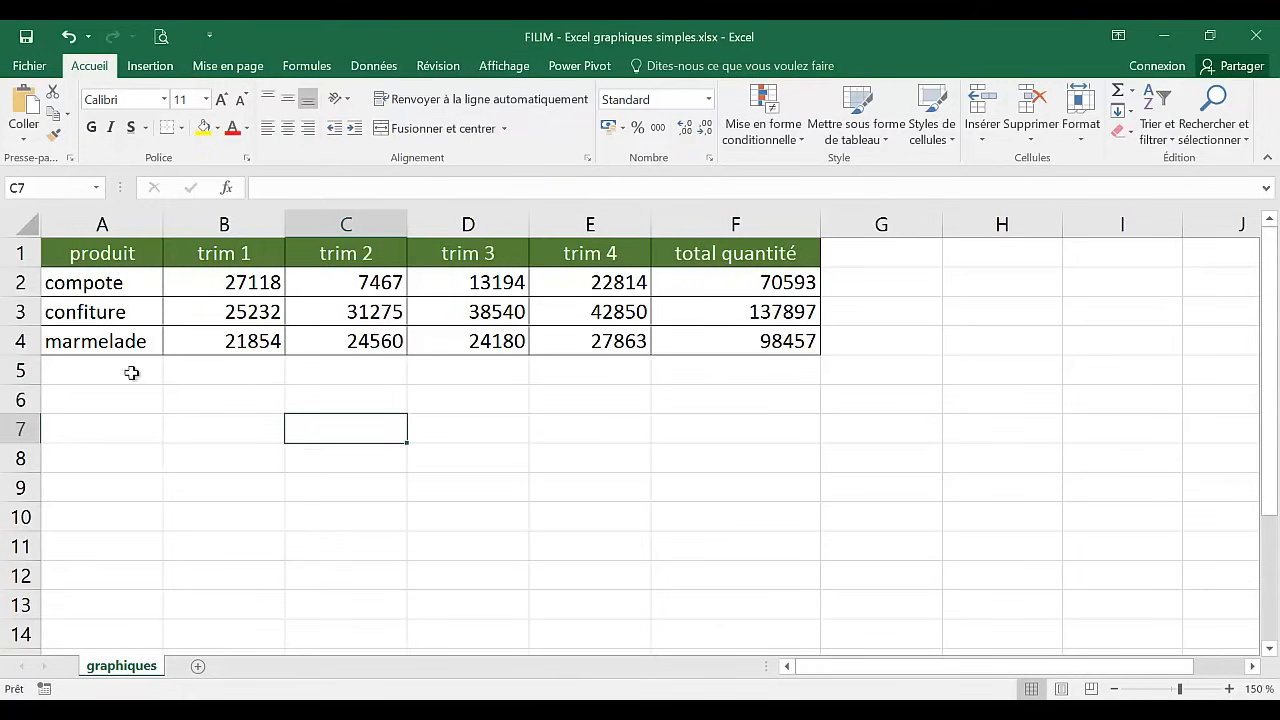
pyautogui.click(136, 281)
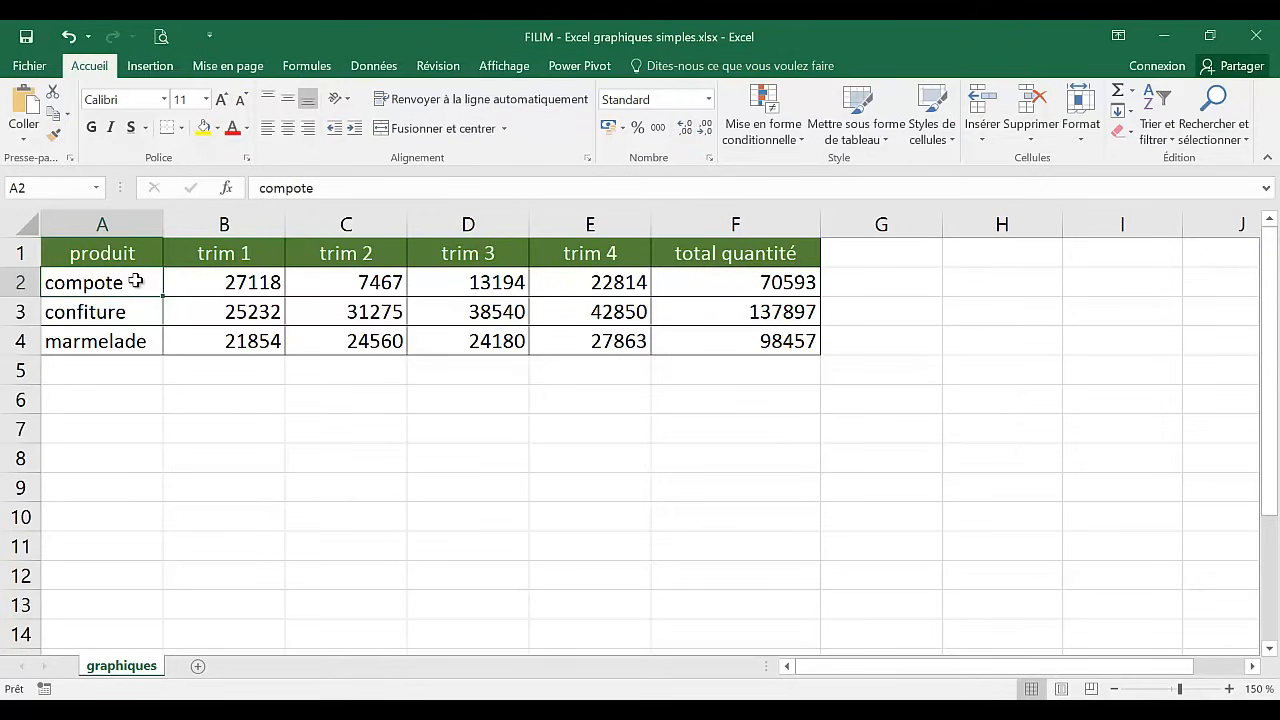
pyautogui.moveTo(136, 282); pyautogui.dragTo(129, 338)
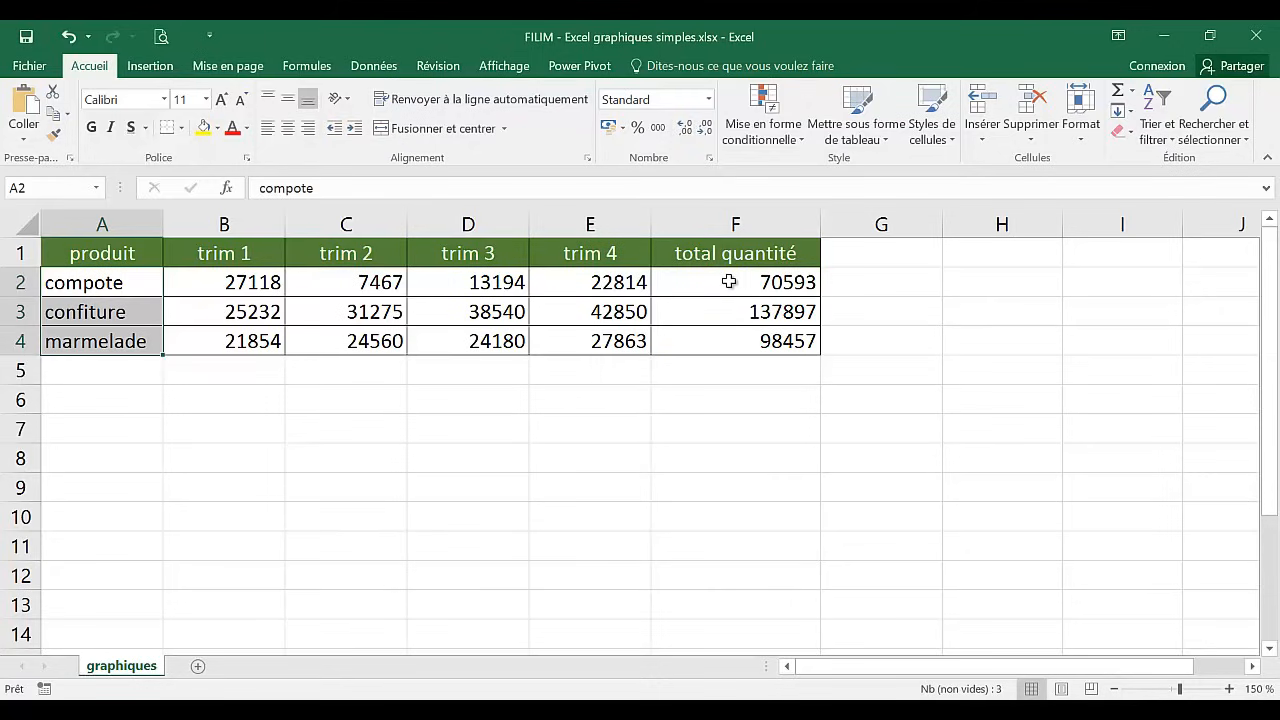
pyautogui.moveTo(729, 282); pyautogui.dragTo(719, 341)
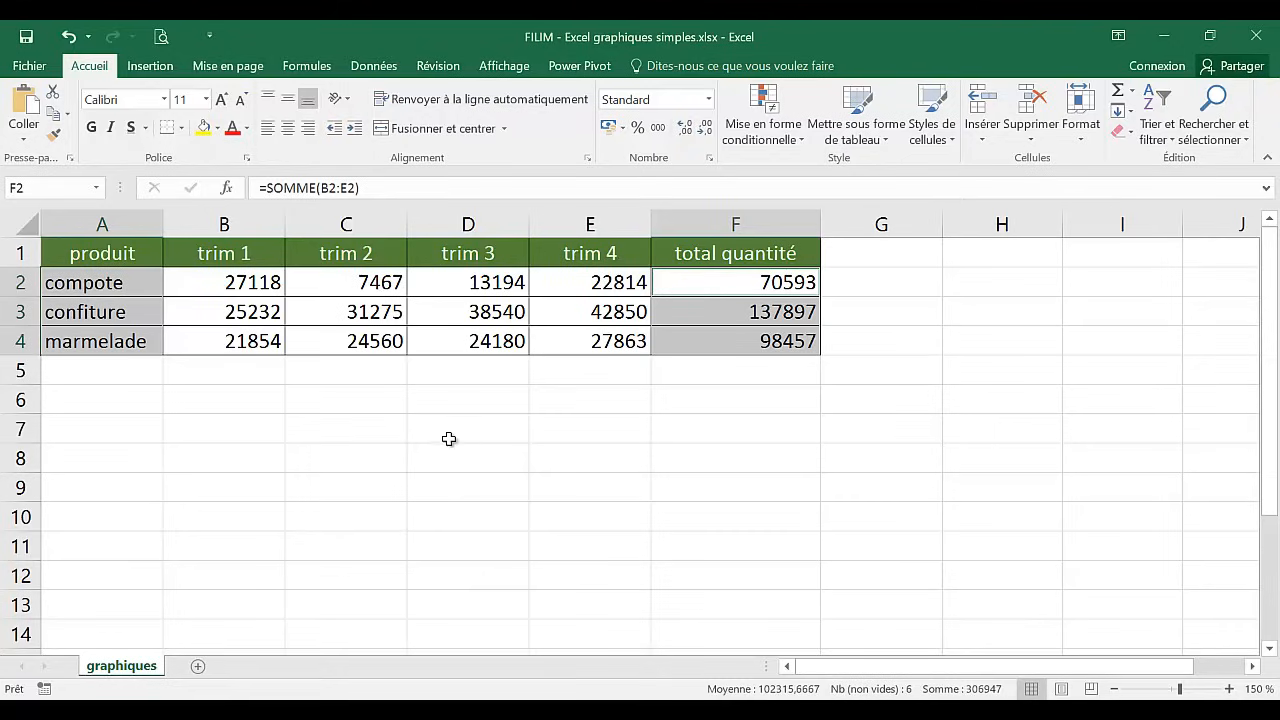
pyautogui.click(446, 438)
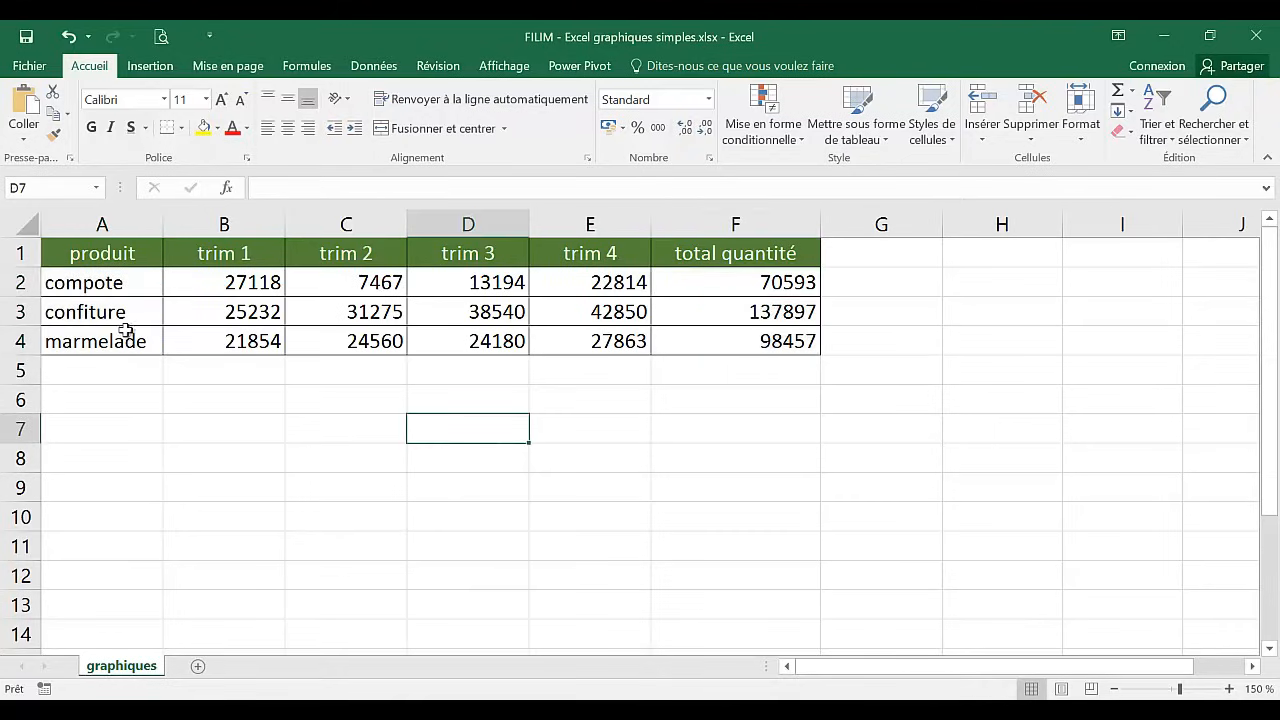
# Insert a 2D pie chart from the product names in A2:A4 and the total quantities in F2:F4
pyautogui.moveTo(137, 284); pyautogui.dragTo(133, 341)
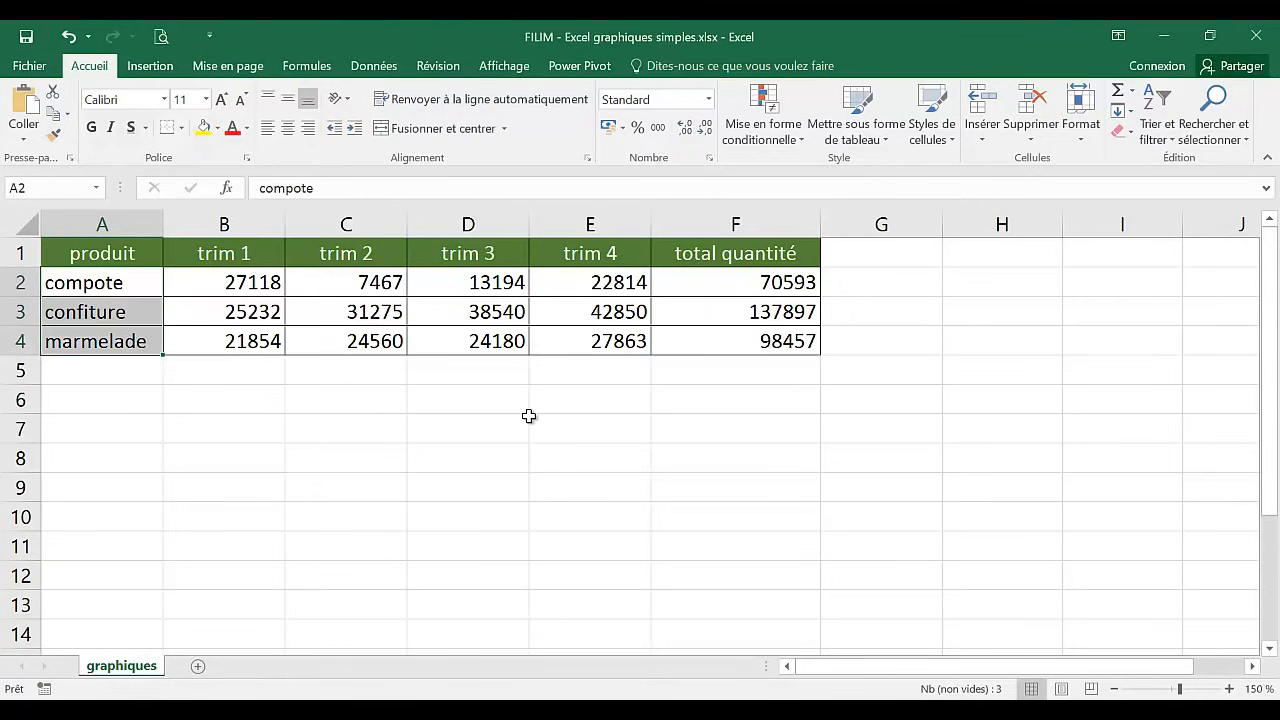
pyautogui.keyDown('ctrl'); pyautogui.click(721, 282); pyautogui.keyUp('ctrl')
pyautogui.moveTo(721, 282); pyautogui.dragTo(720, 313)
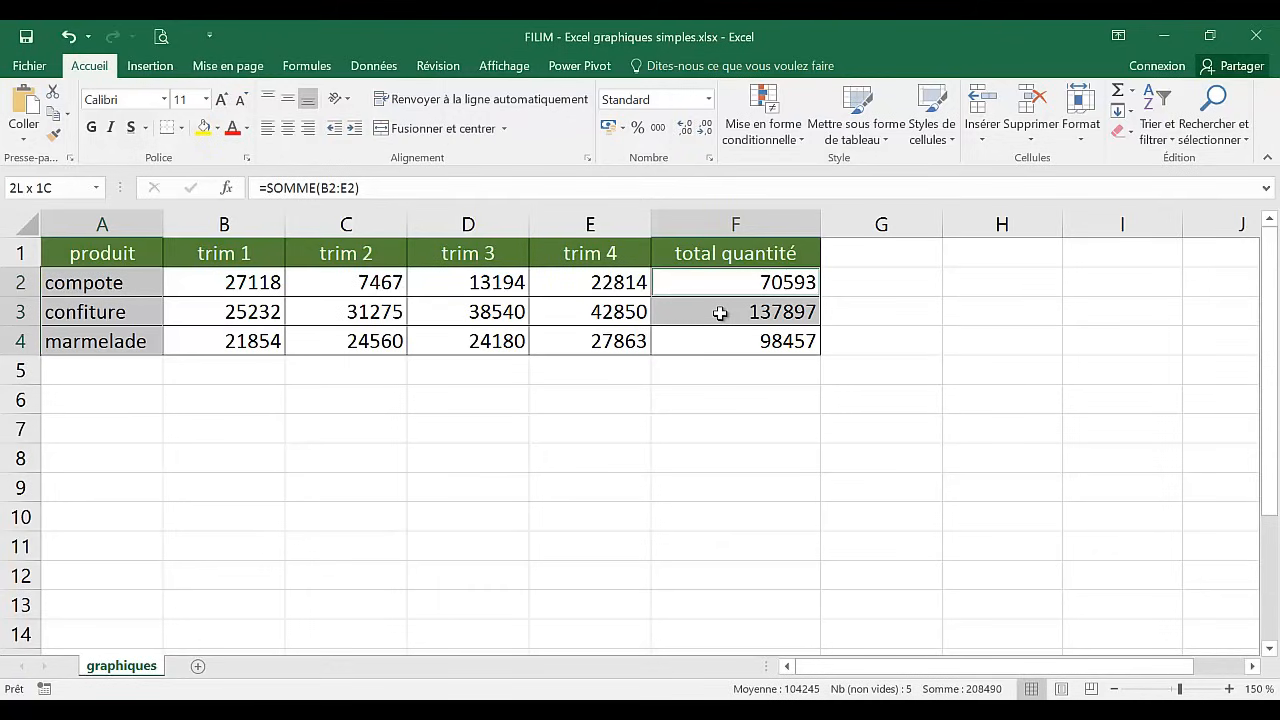
pyautogui.moveTo(720, 313); pyautogui.dragTo(720, 342)
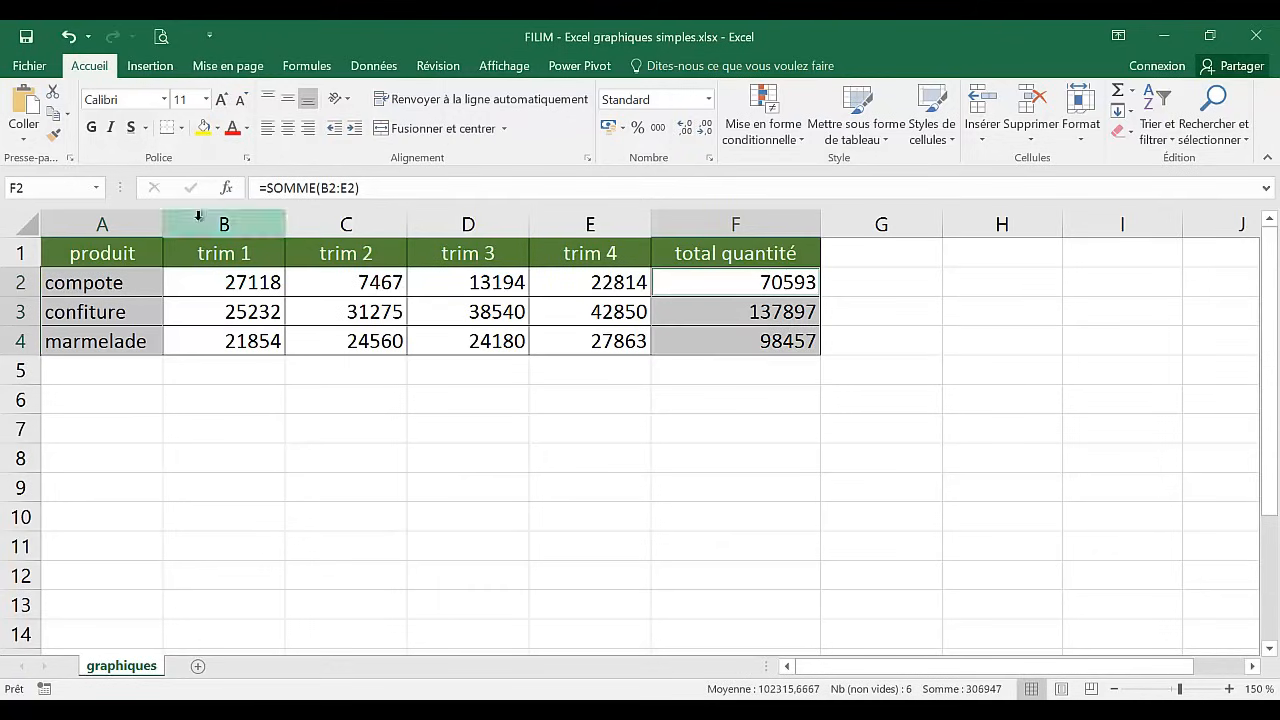
pyautogui.click(152, 70)
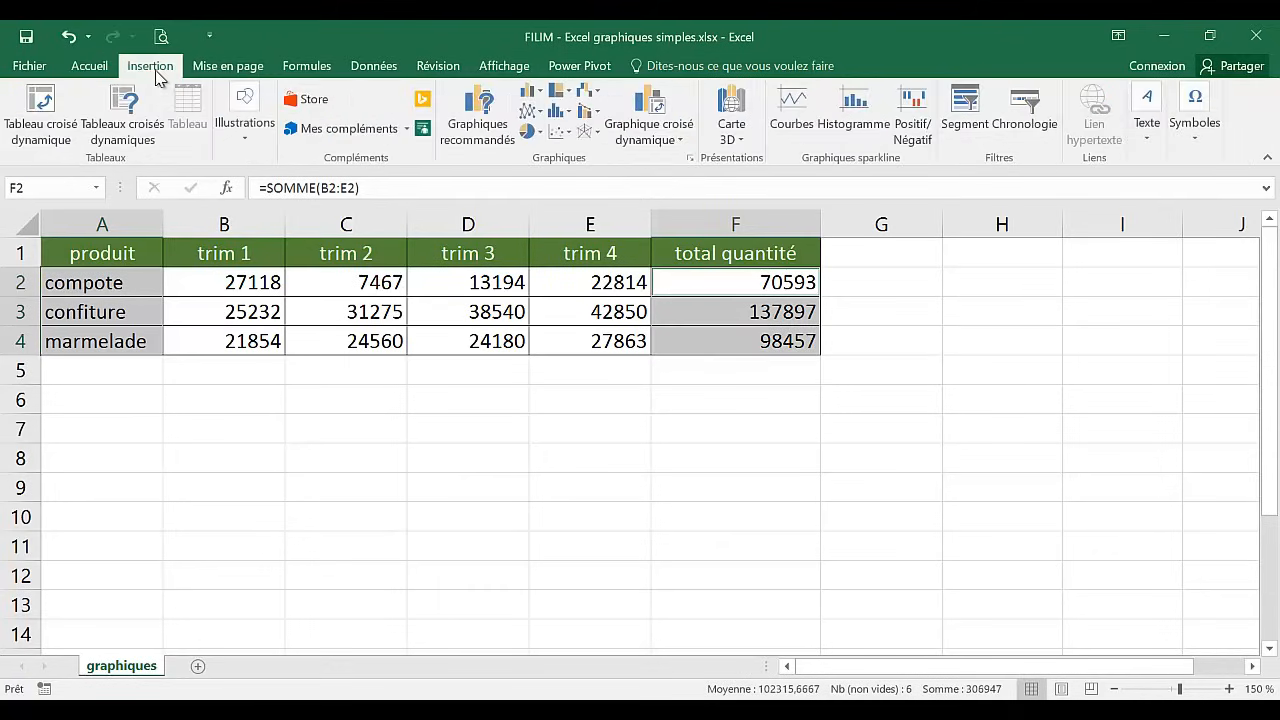
pyautogui.click(531, 134)
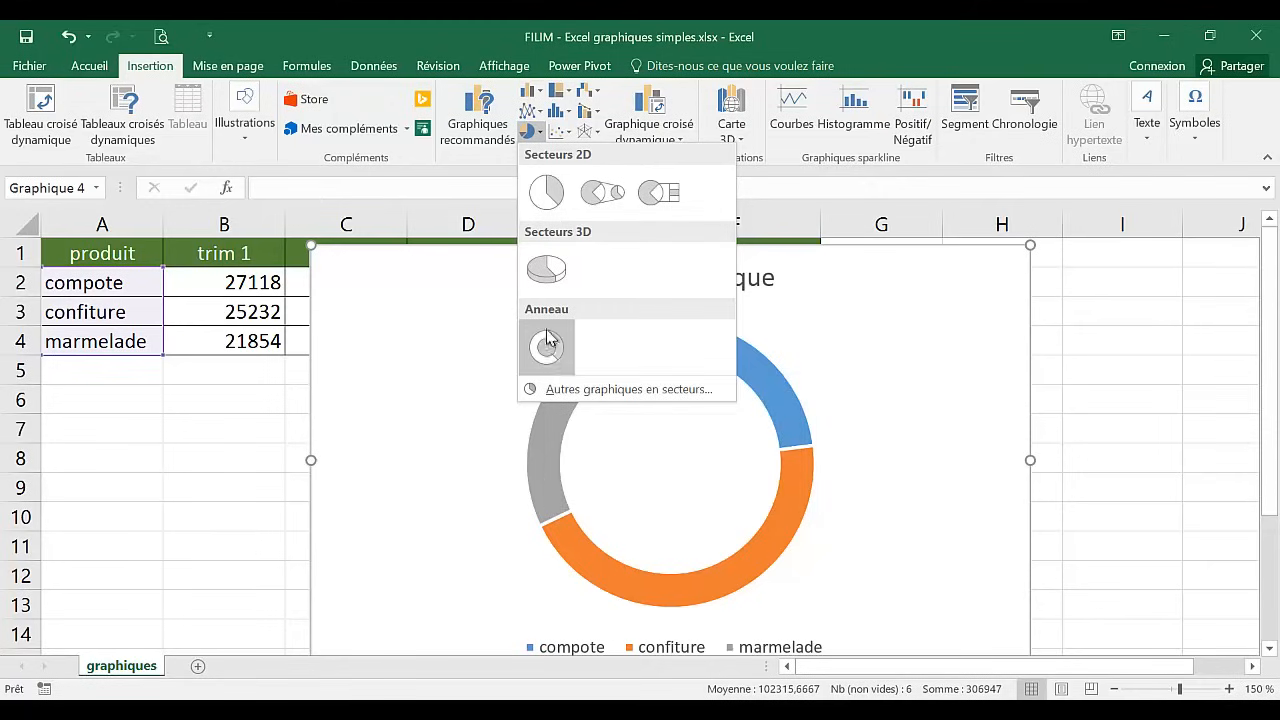
pyautogui.click(550, 192)
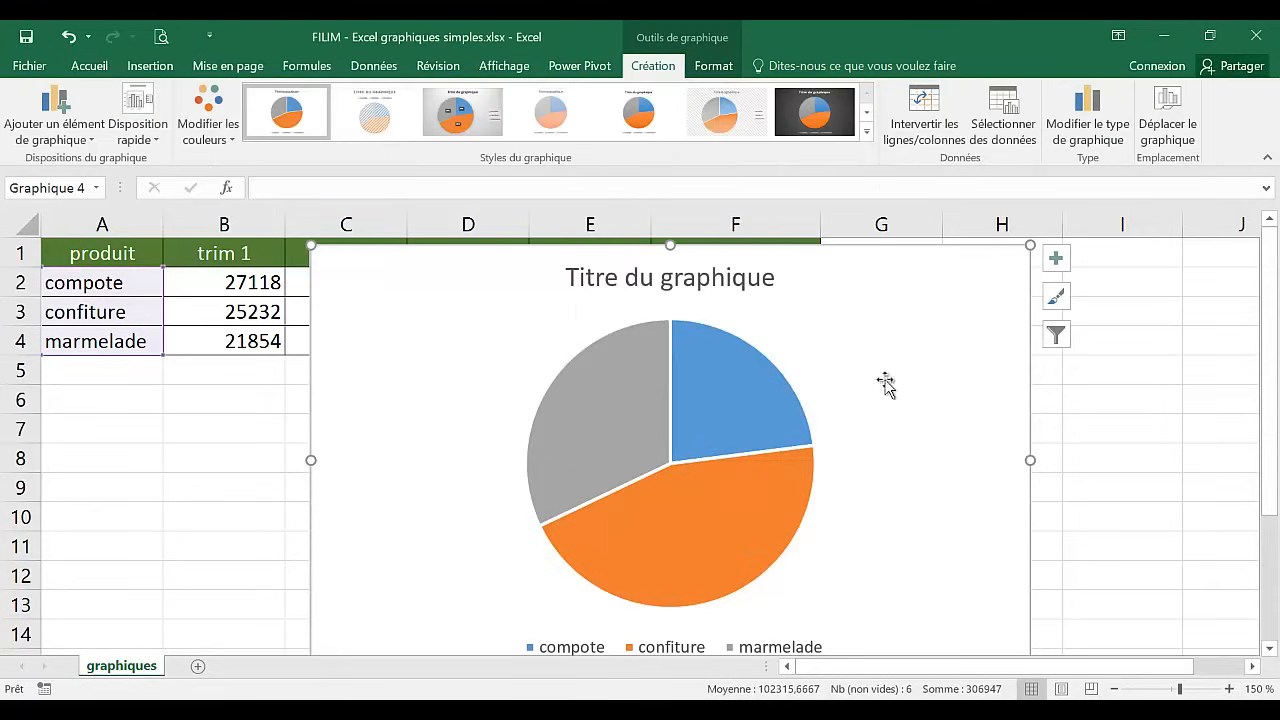
# Move the pie chart directly below the data table, spanning columns A to F
pyautogui.click(1117, 689)
pyautogui.click(1117, 689)
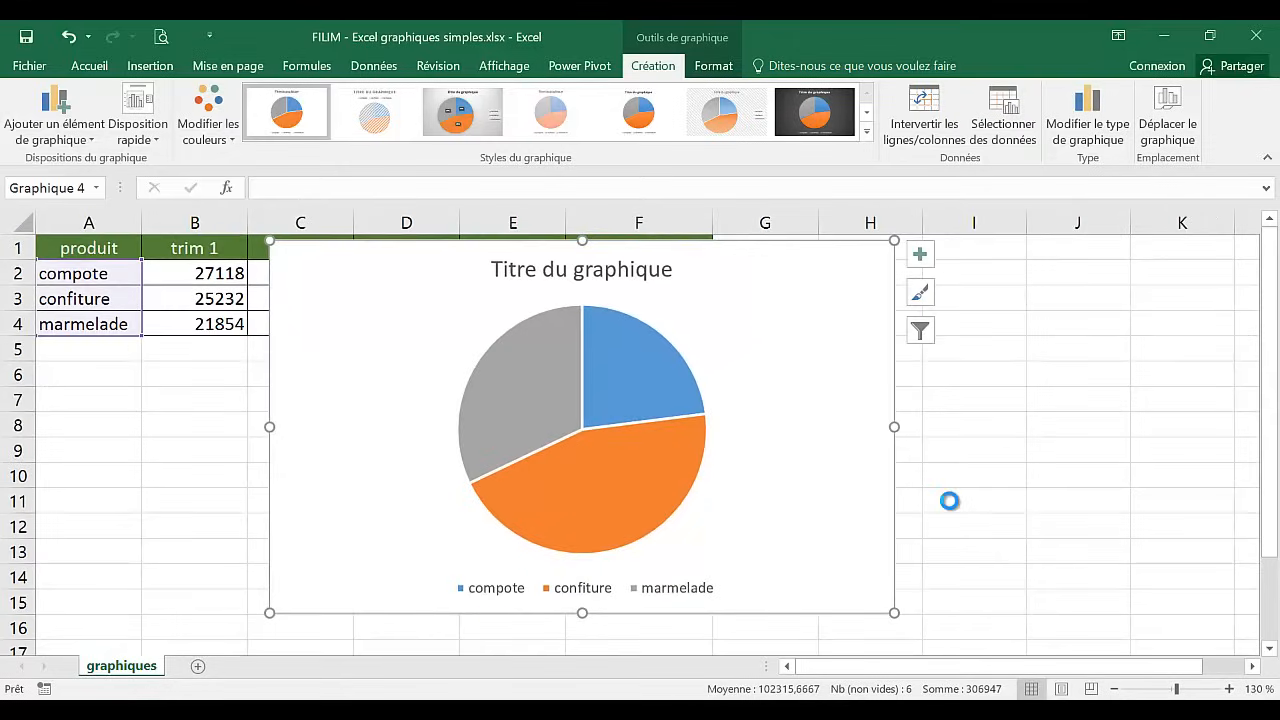
pyautogui.scroll(-1, 949, 501)
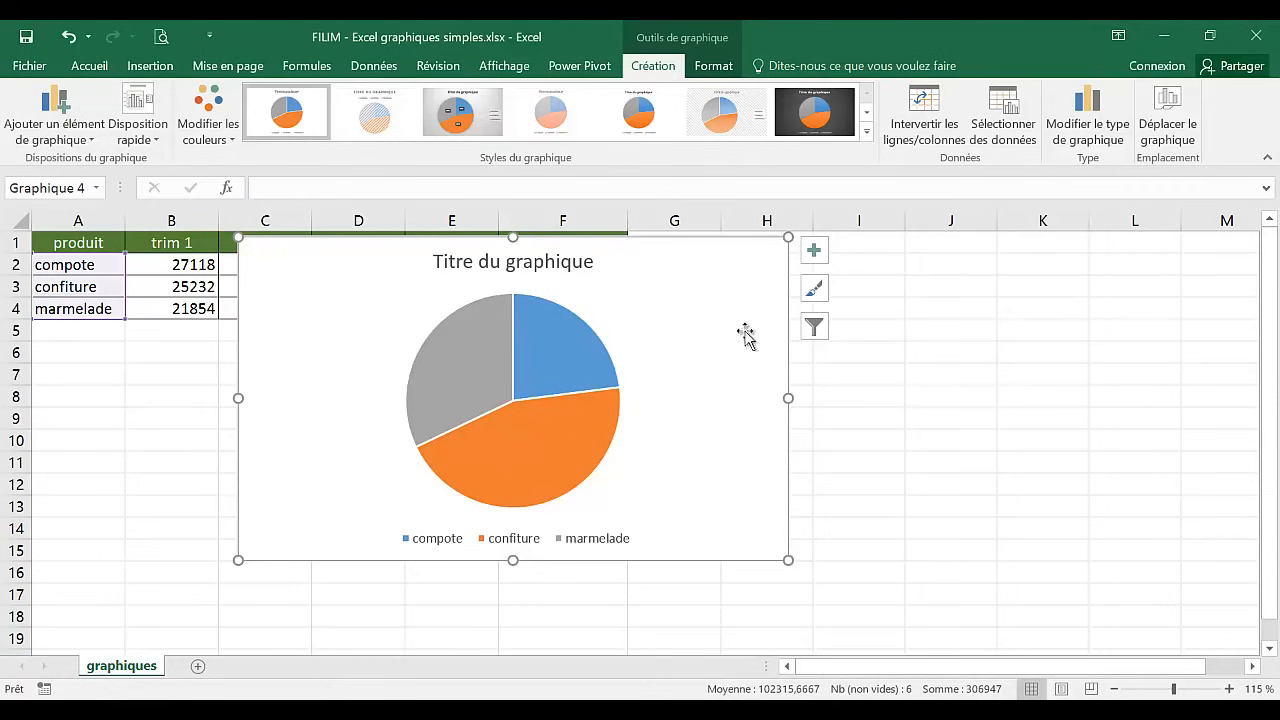
pyautogui.moveTo(737, 280); pyautogui.dragTo(690, 368)
pyautogui.scroll(-1, 664, 424)
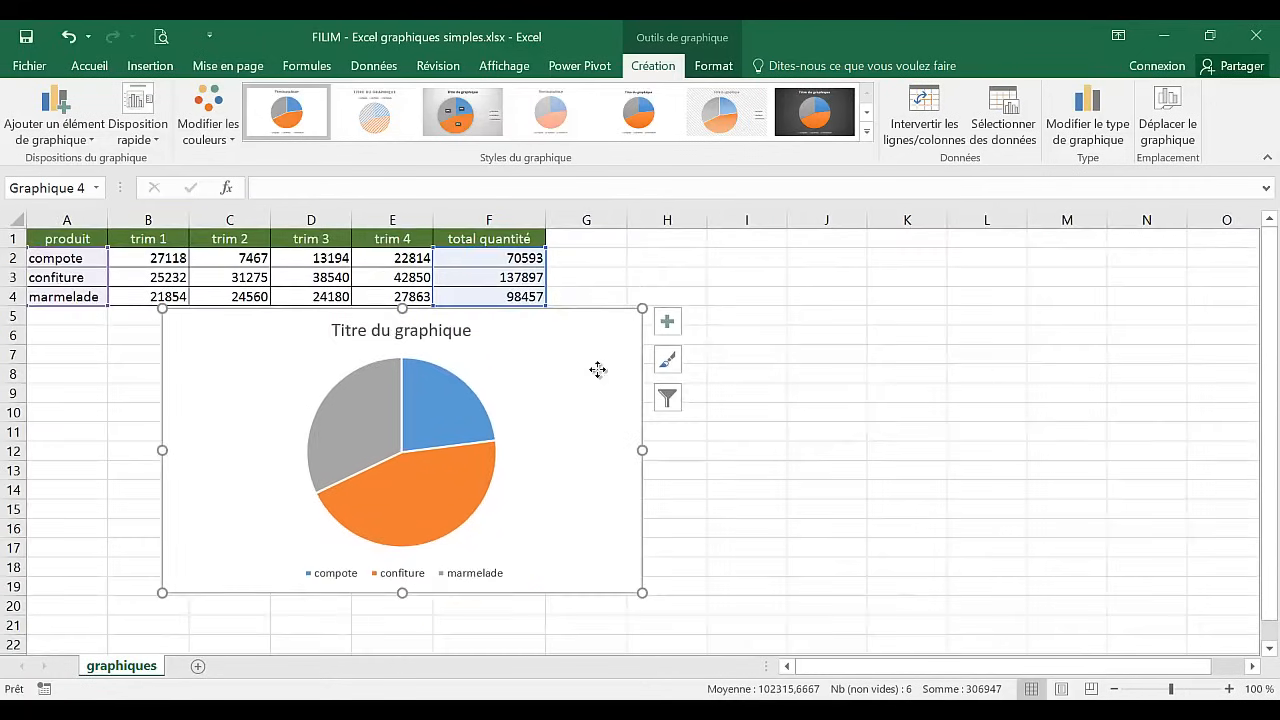
pyautogui.moveTo(597, 369); pyautogui.dragTo(491, 379)
pyautogui.scroll(1, 486, 396)
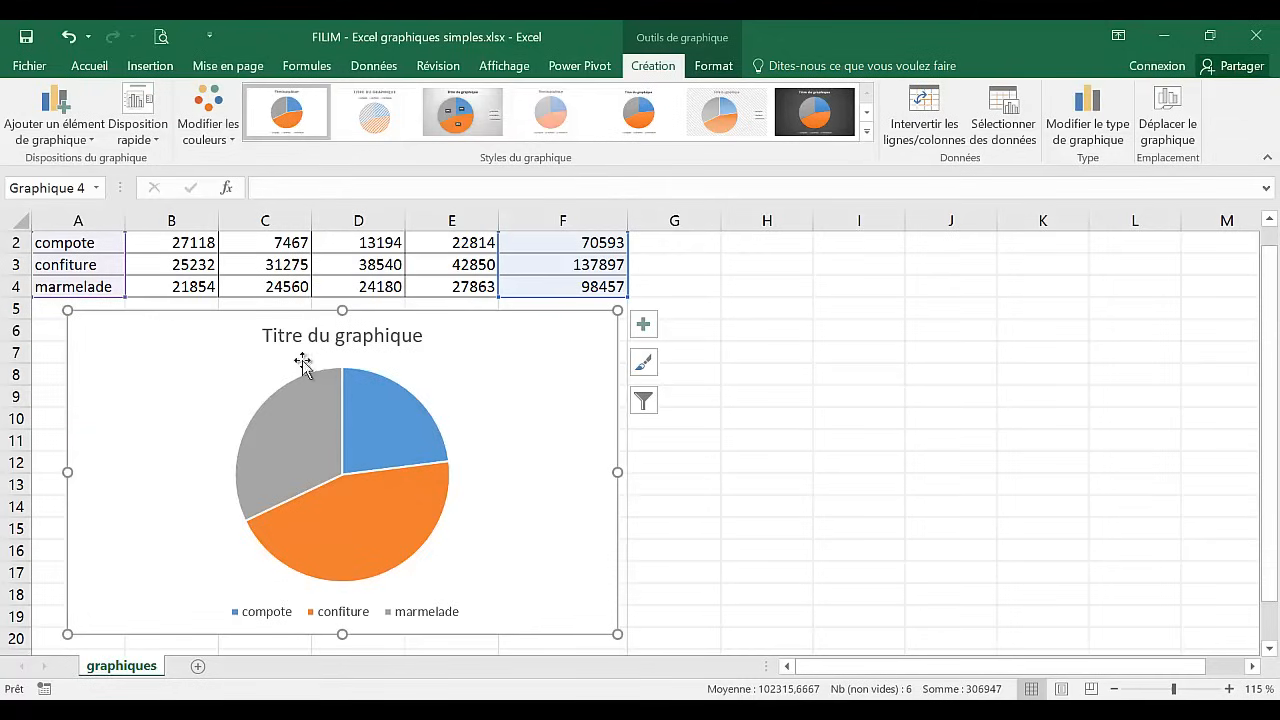
# Replace the pie chart's placeholder title with "Répartition des quantités produites"
pyautogui.click(320, 338)
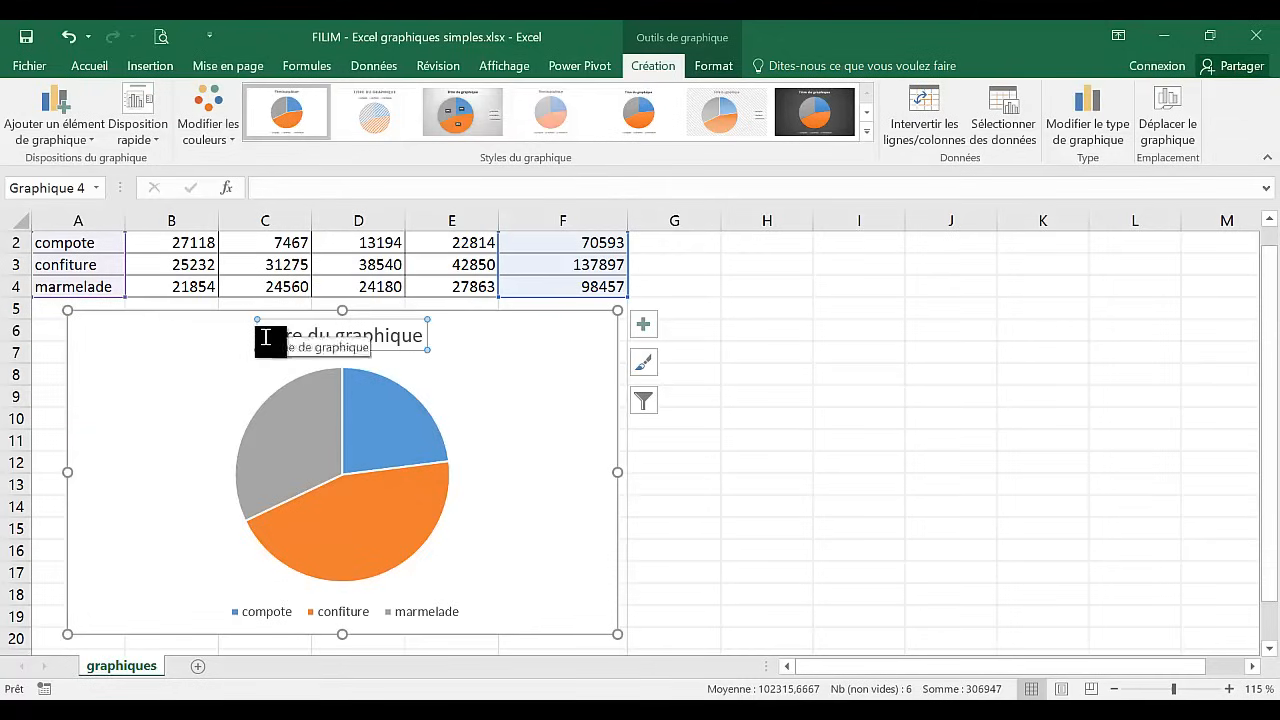
pyautogui.moveTo(266, 337); pyautogui.dragTo(397, 338)
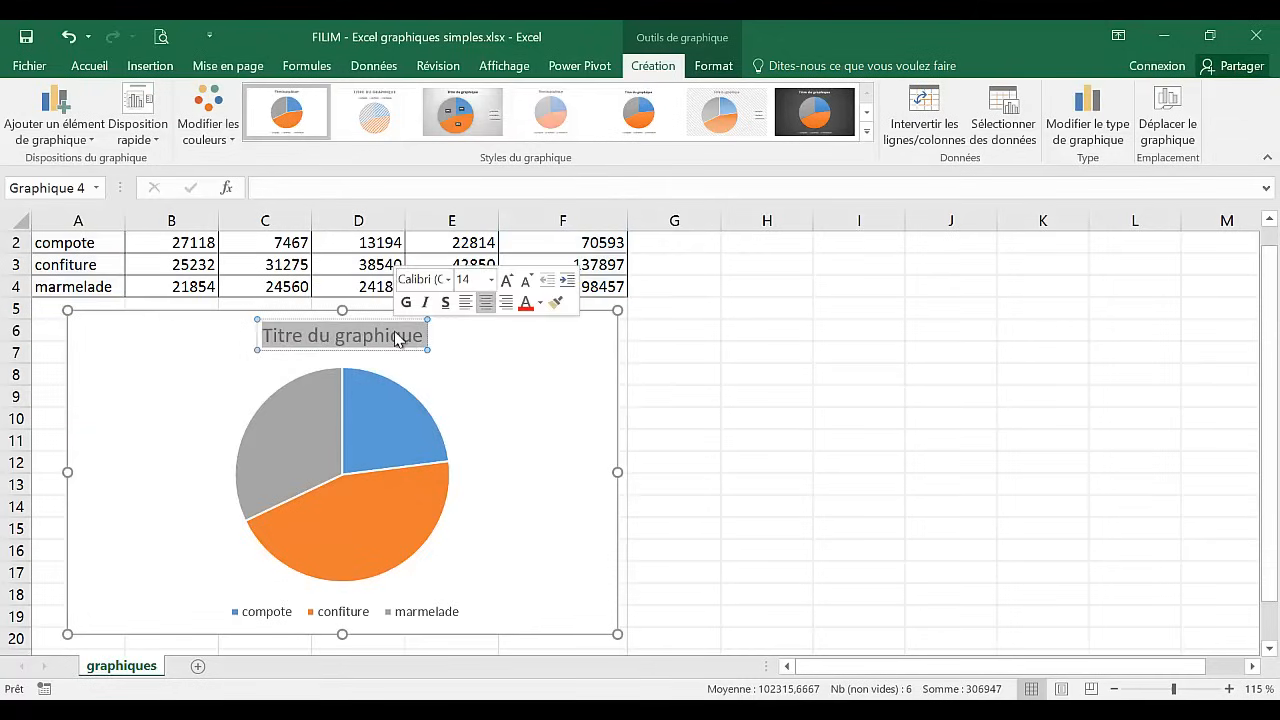
pyautogui.write('Ré')
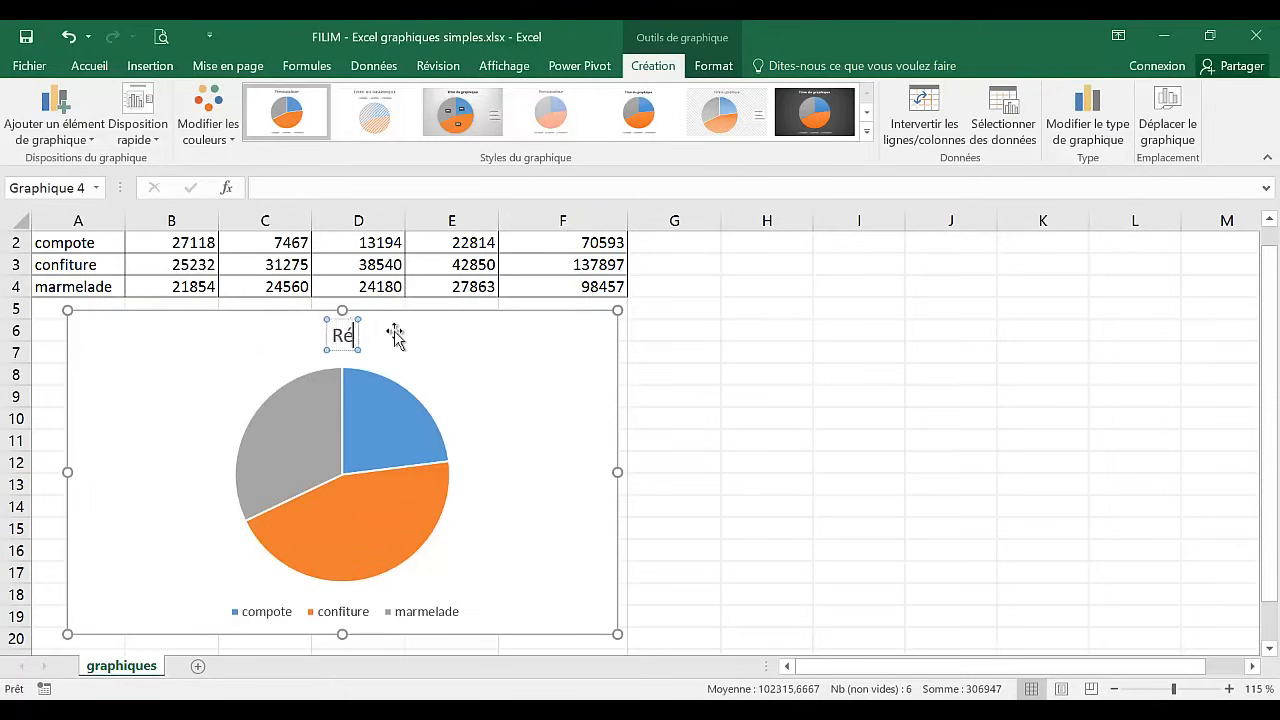
pyautogui.write('par')
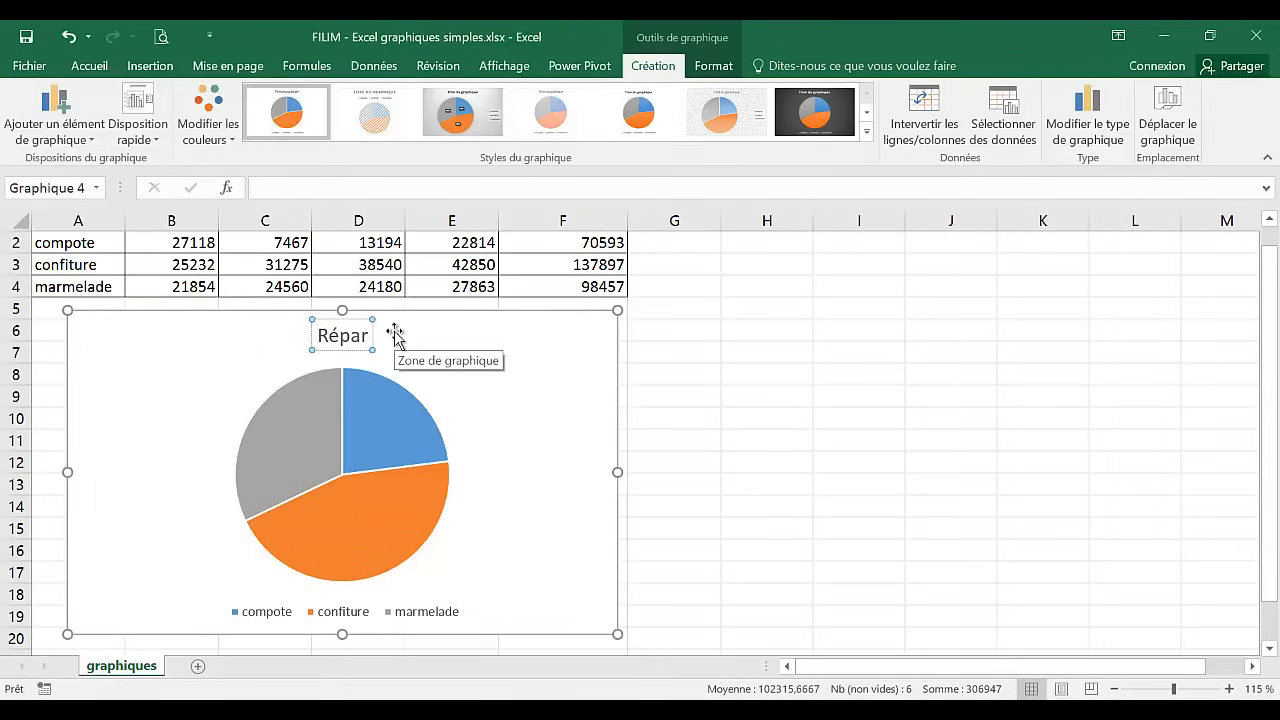
pyautogui.write('tition d')
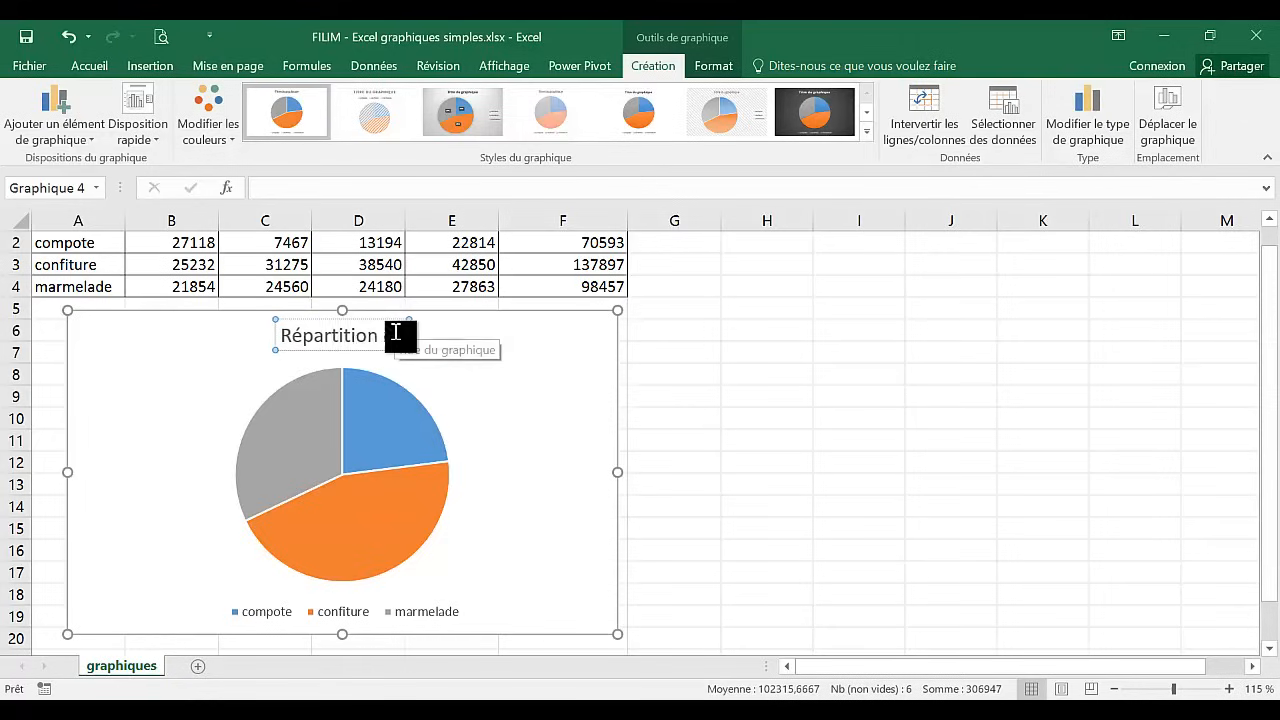
pyautogui.write('es')
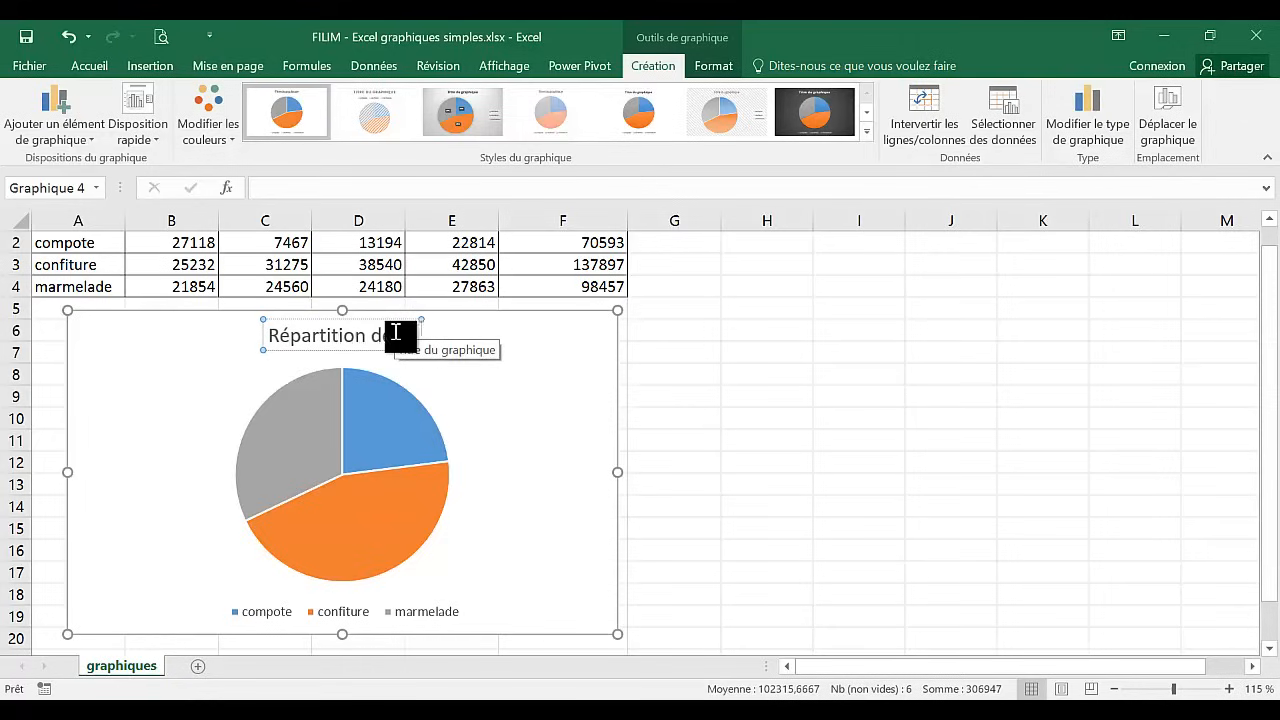
pyautogui.write(' quantités produites')
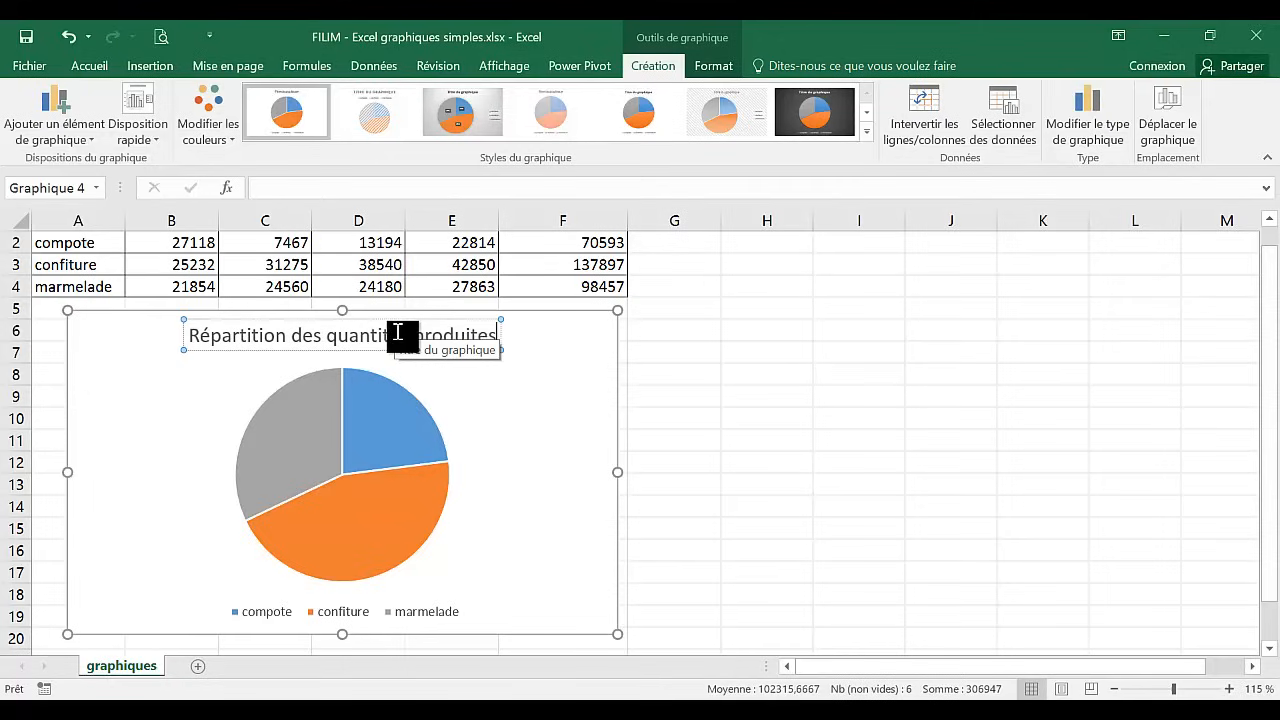
pyautogui.click(681, 372)
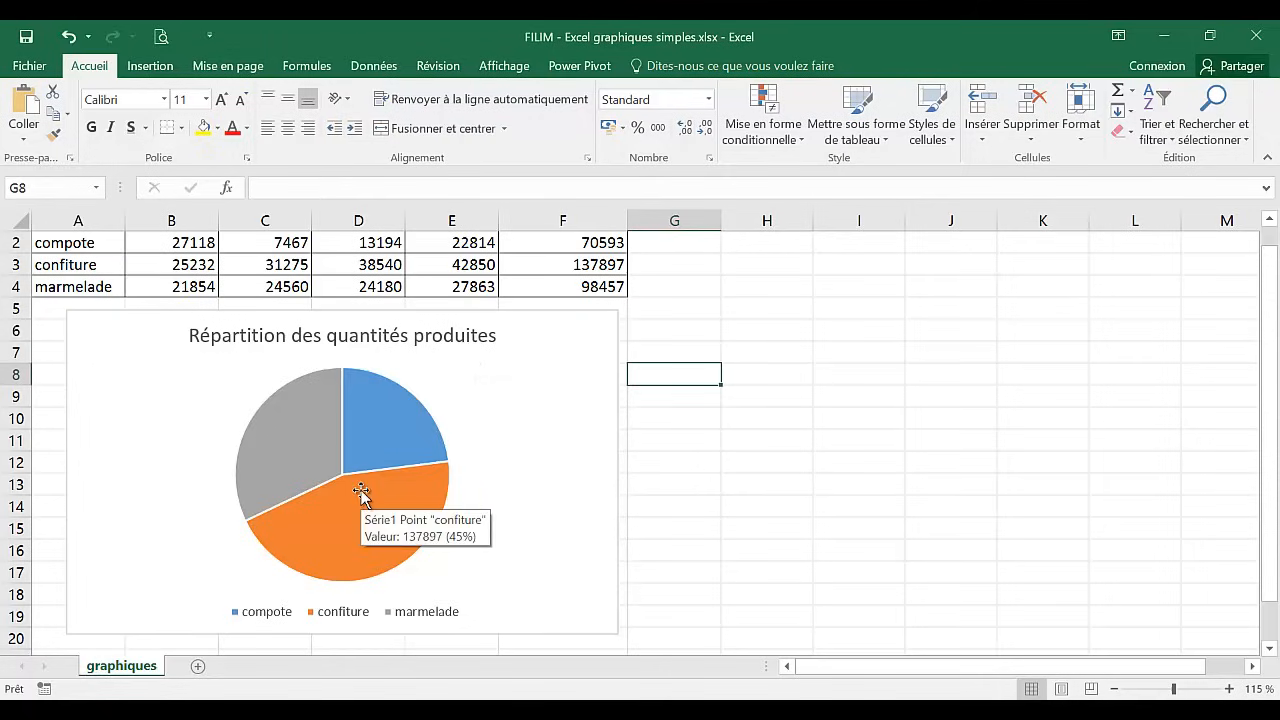
# Set the pie chart's legend position to "À droite"
pyautogui.click(404, 410)
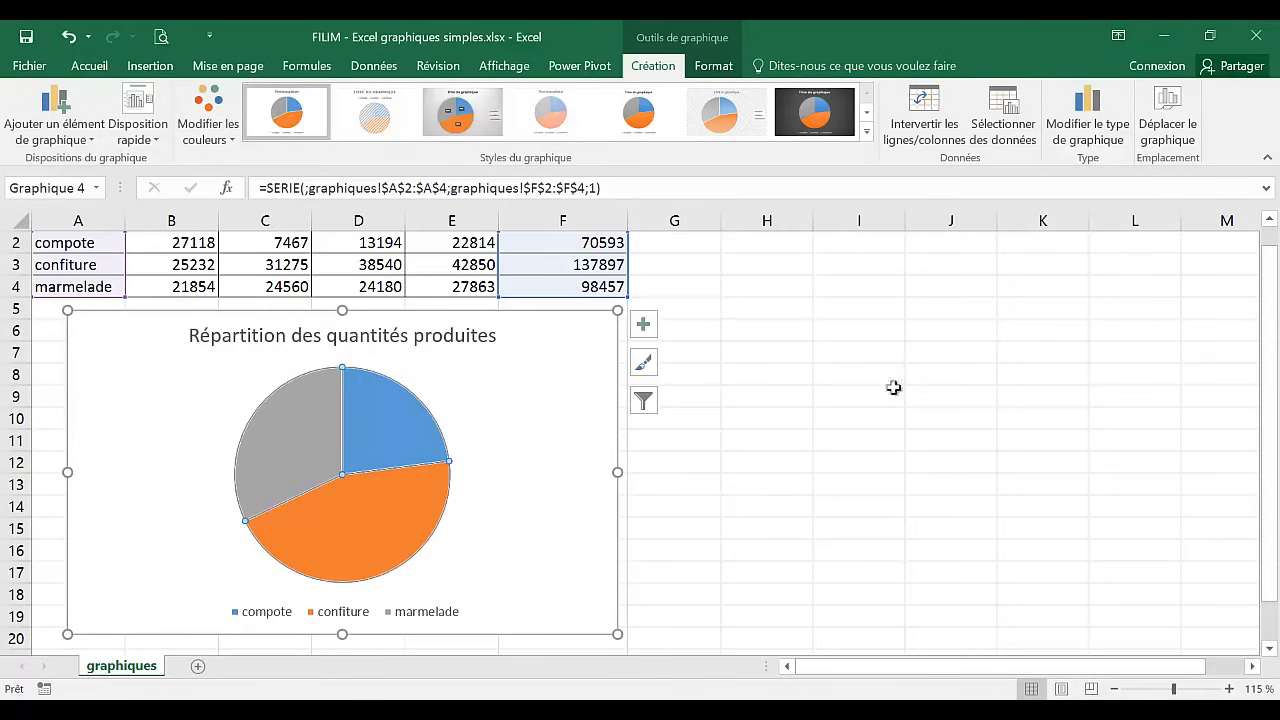
pyautogui.doubleClick(382, 413)
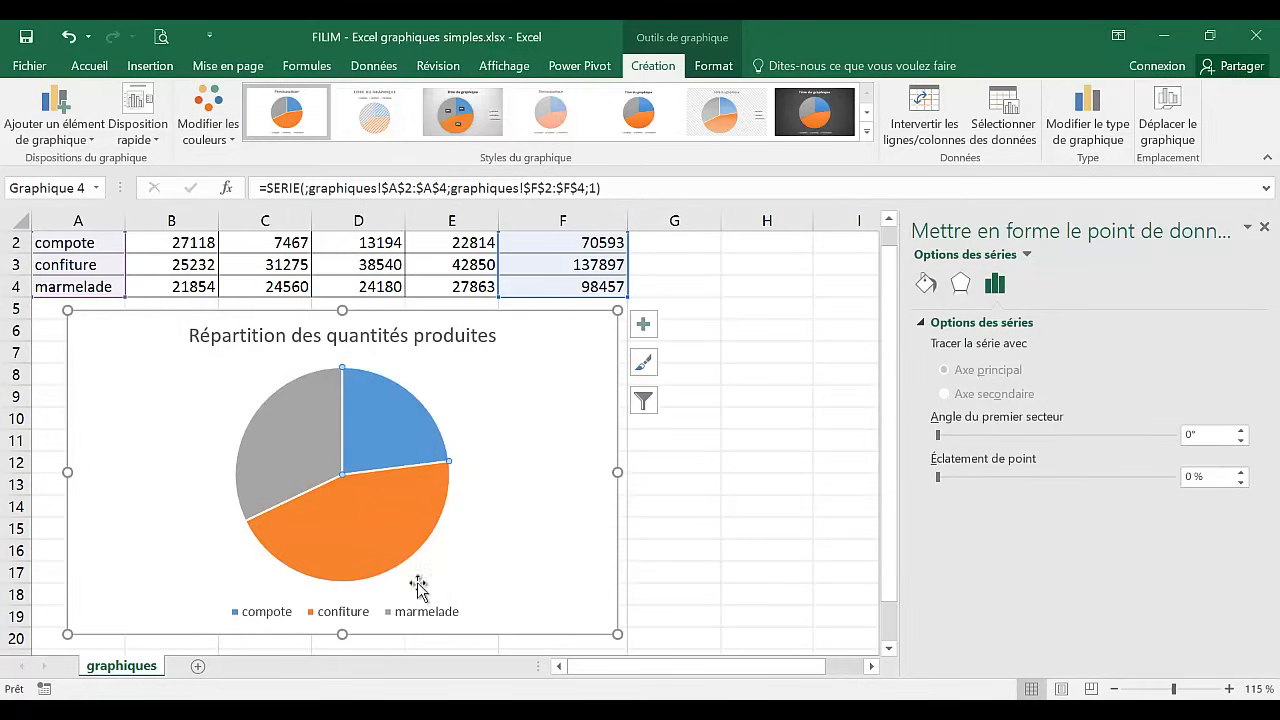
pyautogui.click(420, 618)
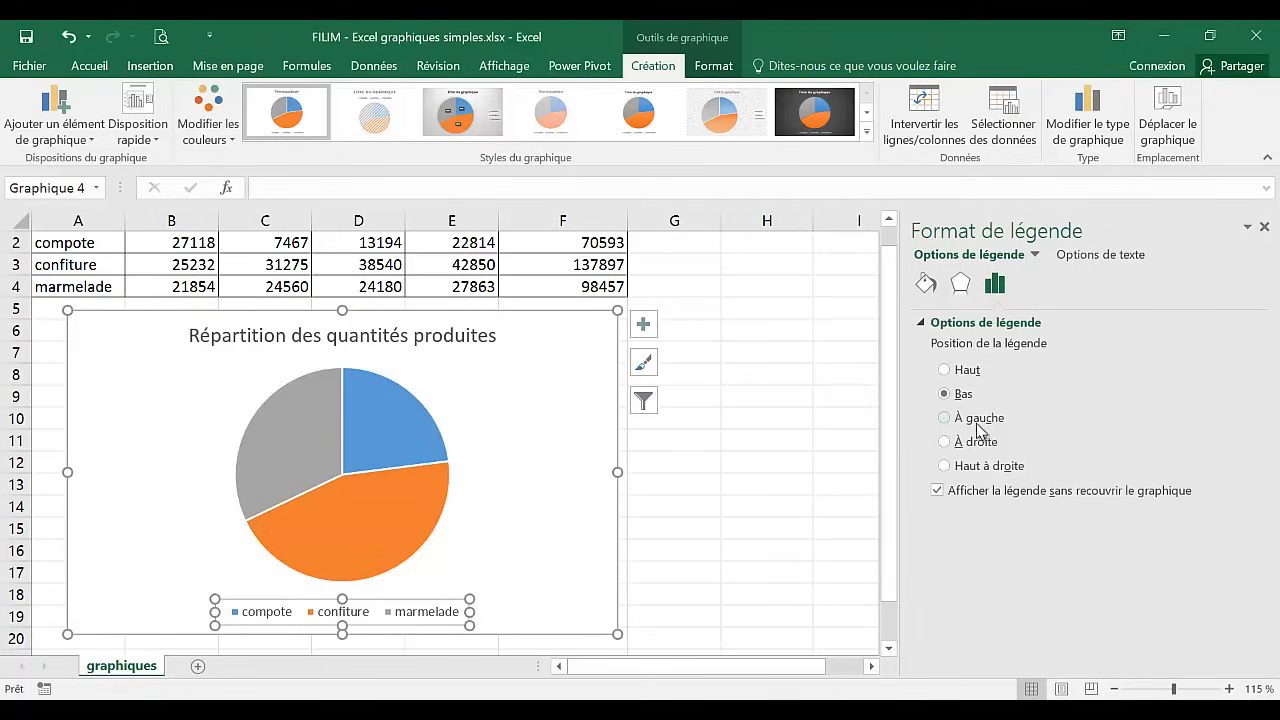
pyautogui.click(976, 448)
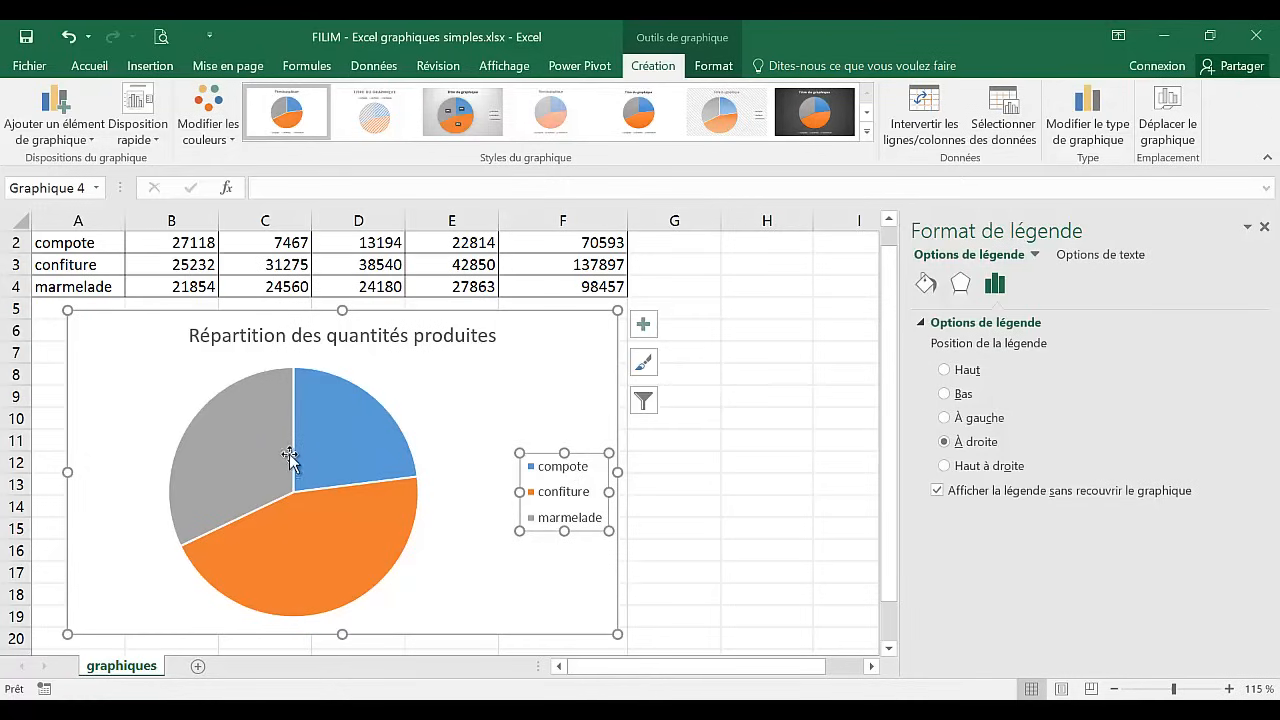
# Give all the pie slices a solid border line 3.5 pt wide
pyautogui.moveTo(325, 430)
pyautogui.click(358, 446)
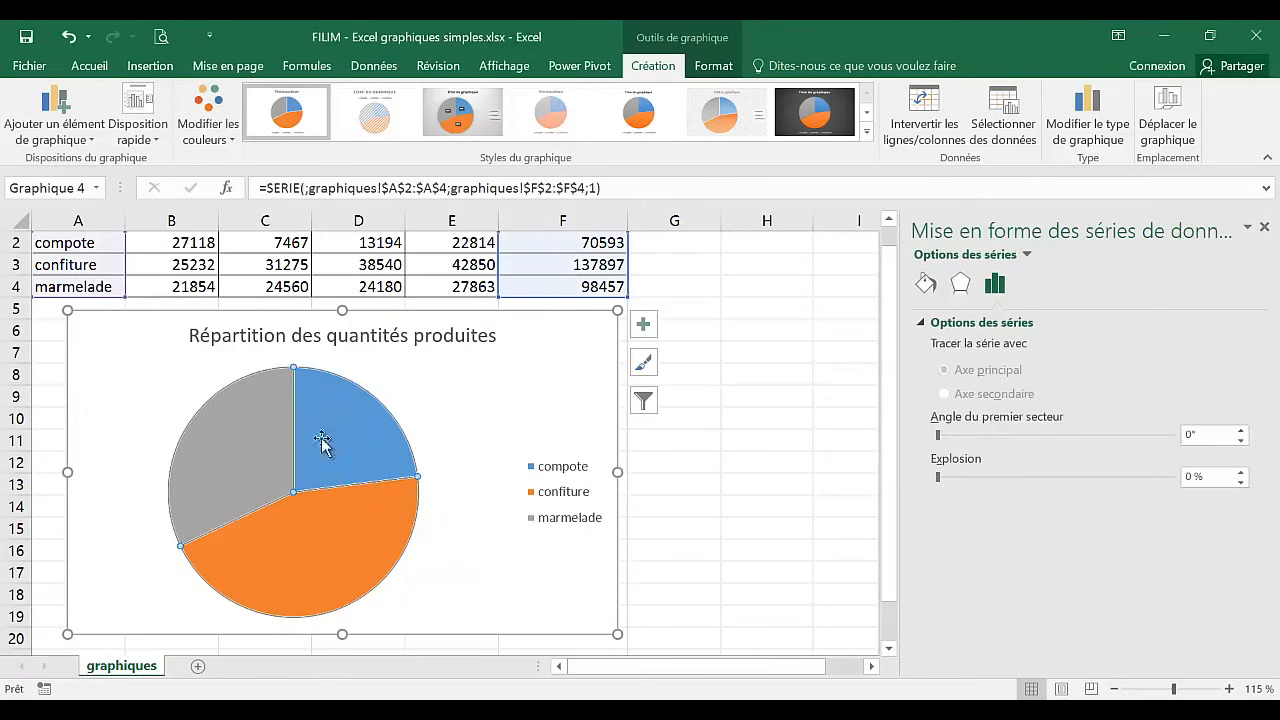
pyautogui.moveTo(279, 518)
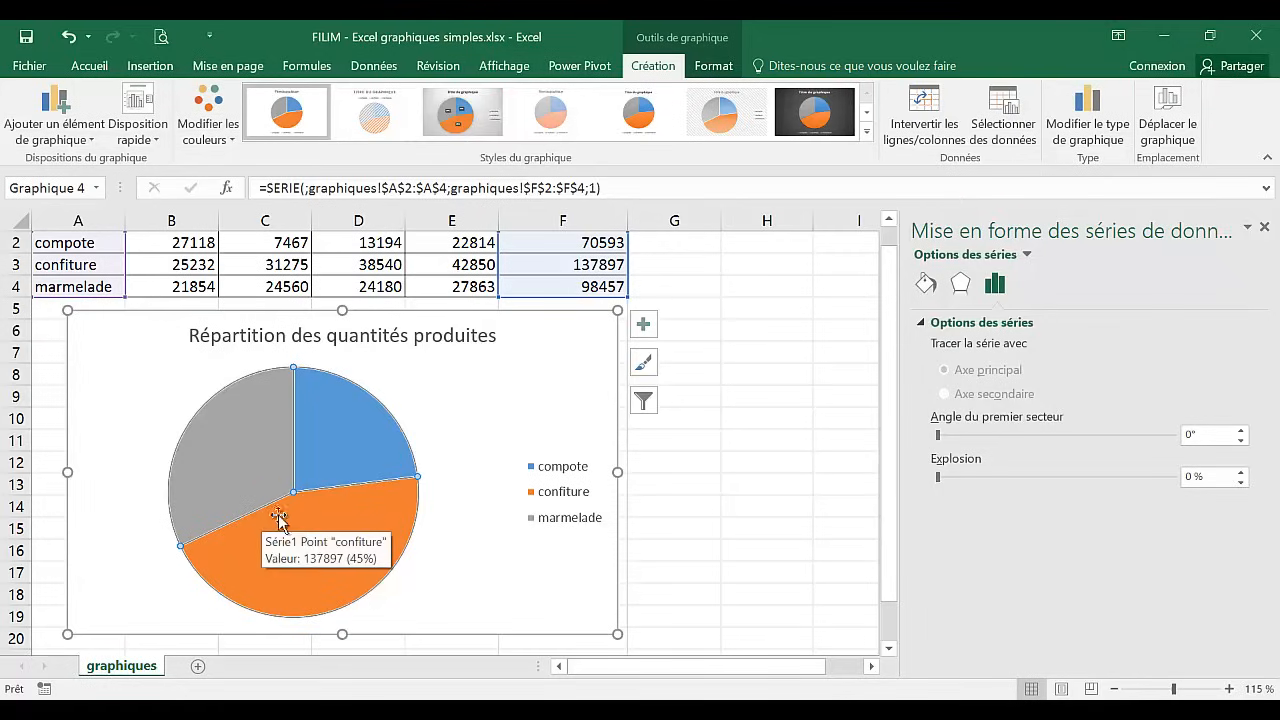
pyautogui.click(961, 286)
pyautogui.click(928, 287)
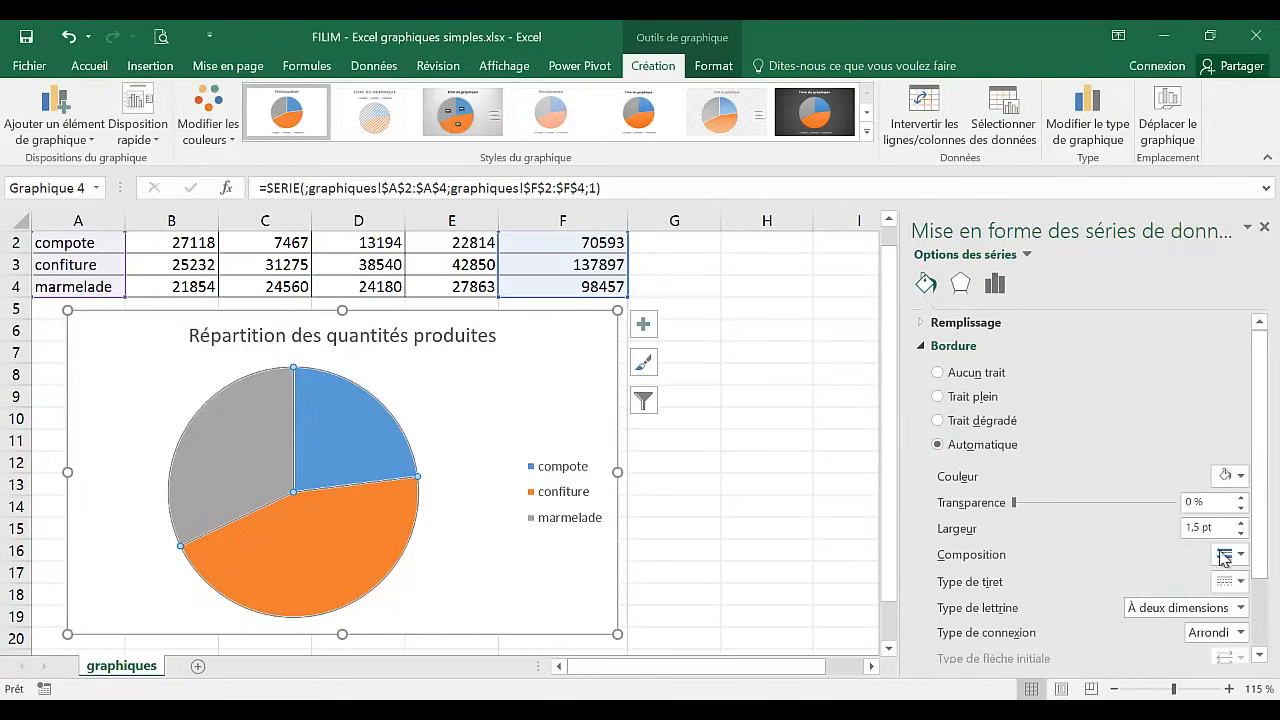
pyautogui.click(1241, 523)
pyautogui.click(1241, 523)
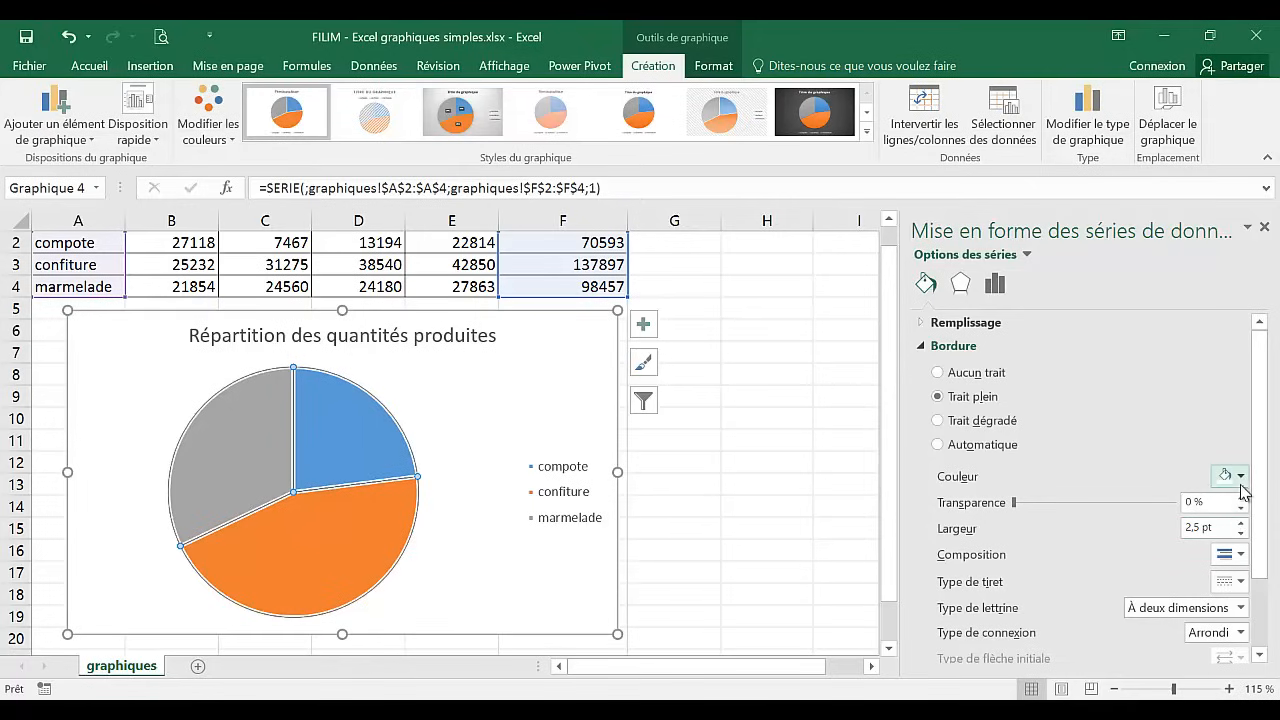
pyautogui.click(1240, 477)
pyautogui.click(1241, 523)
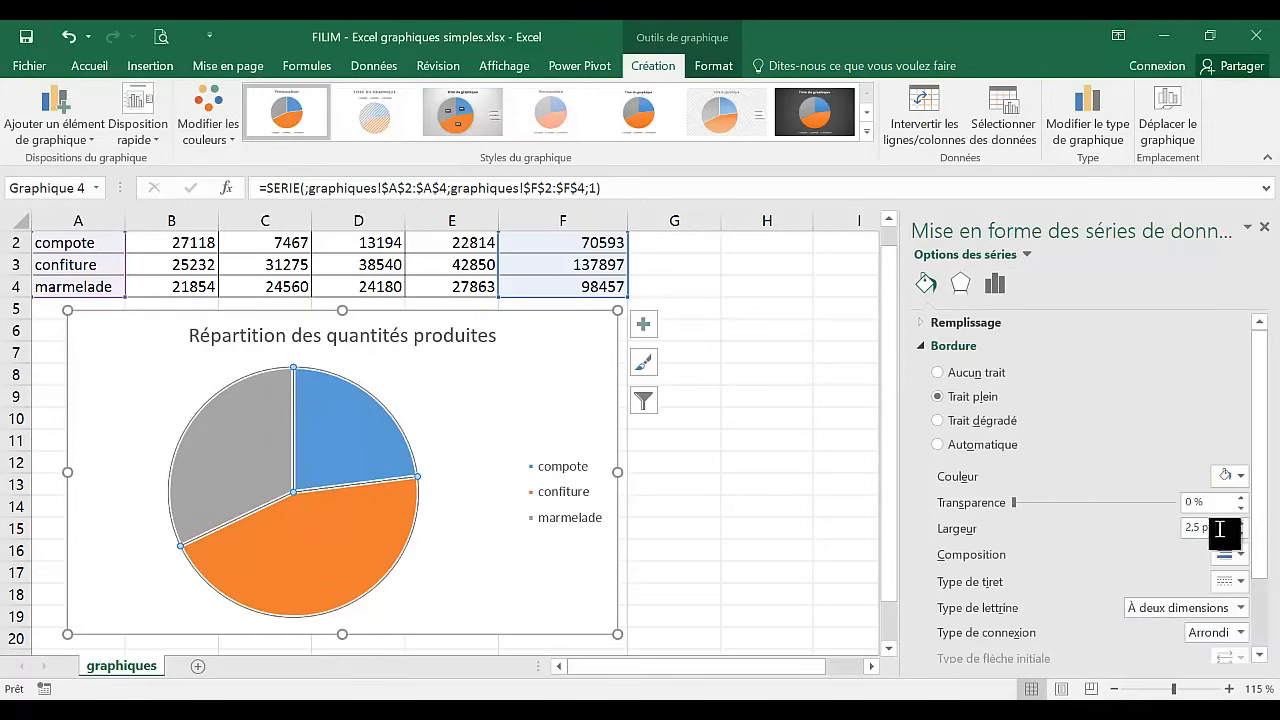
pyautogui.click(1241, 523)
pyautogui.click(1241, 524)
pyautogui.click(1241, 524)
pyautogui.click(1241, 524)
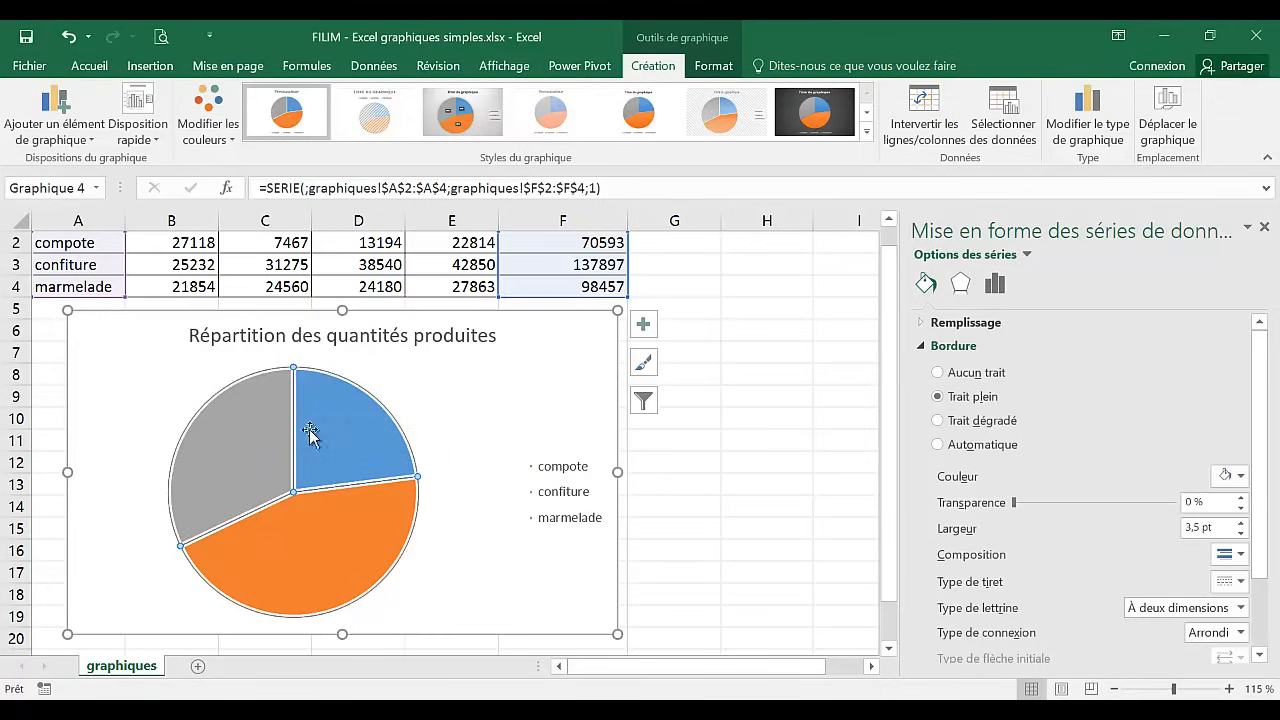
pyautogui.click(493, 437)
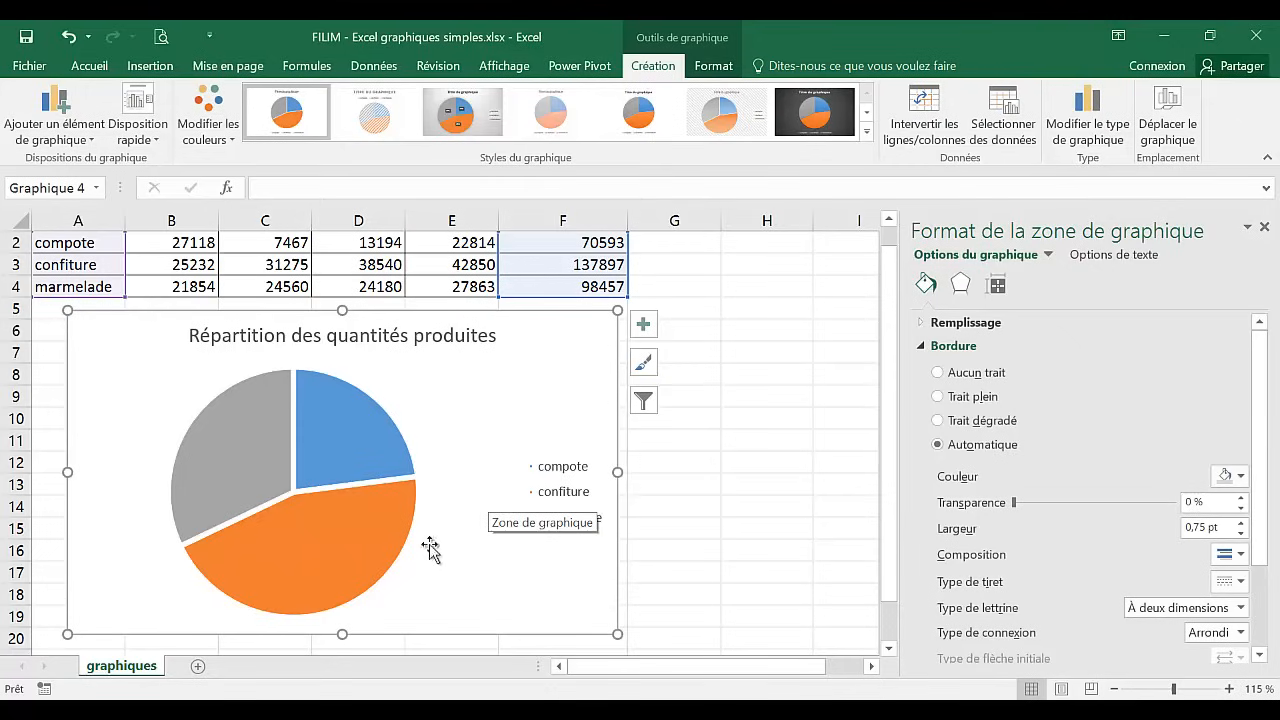
# Try a dark green border on the confiture slice alone, and return that border to white
pyautogui.click(323, 541)
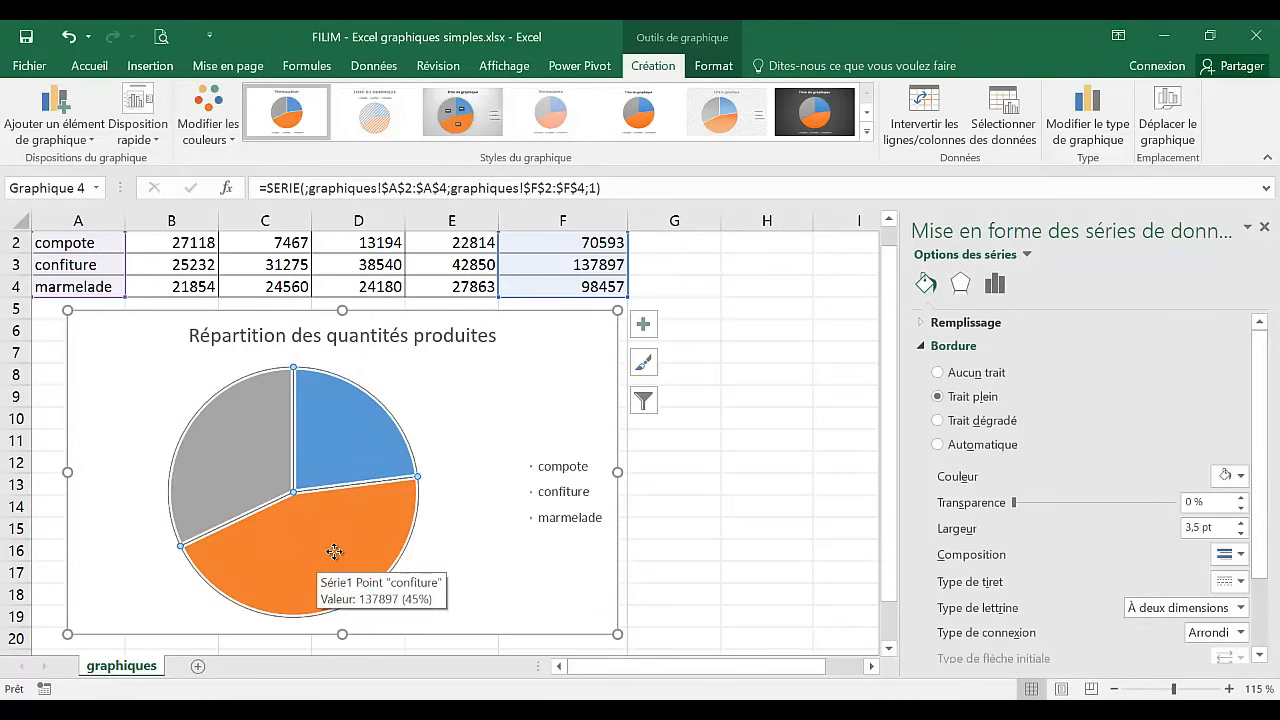
pyautogui.click(335, 551)
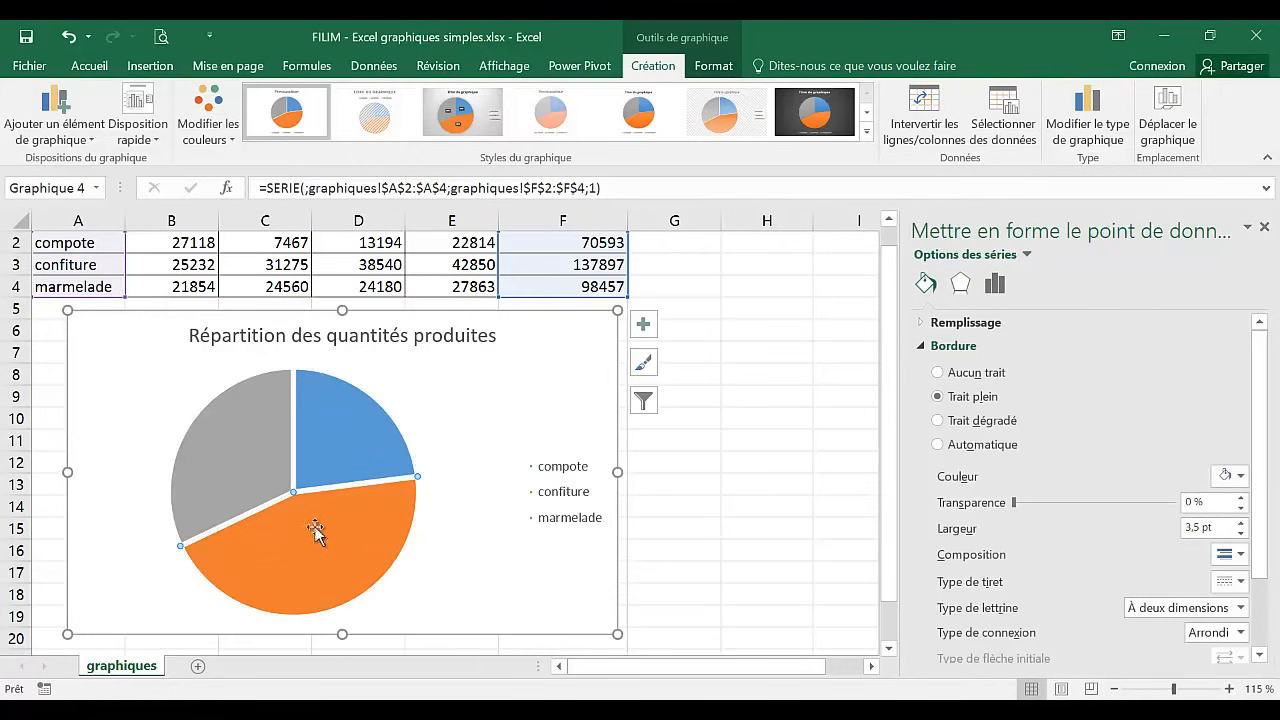
pyautogui.click(1241, 478)
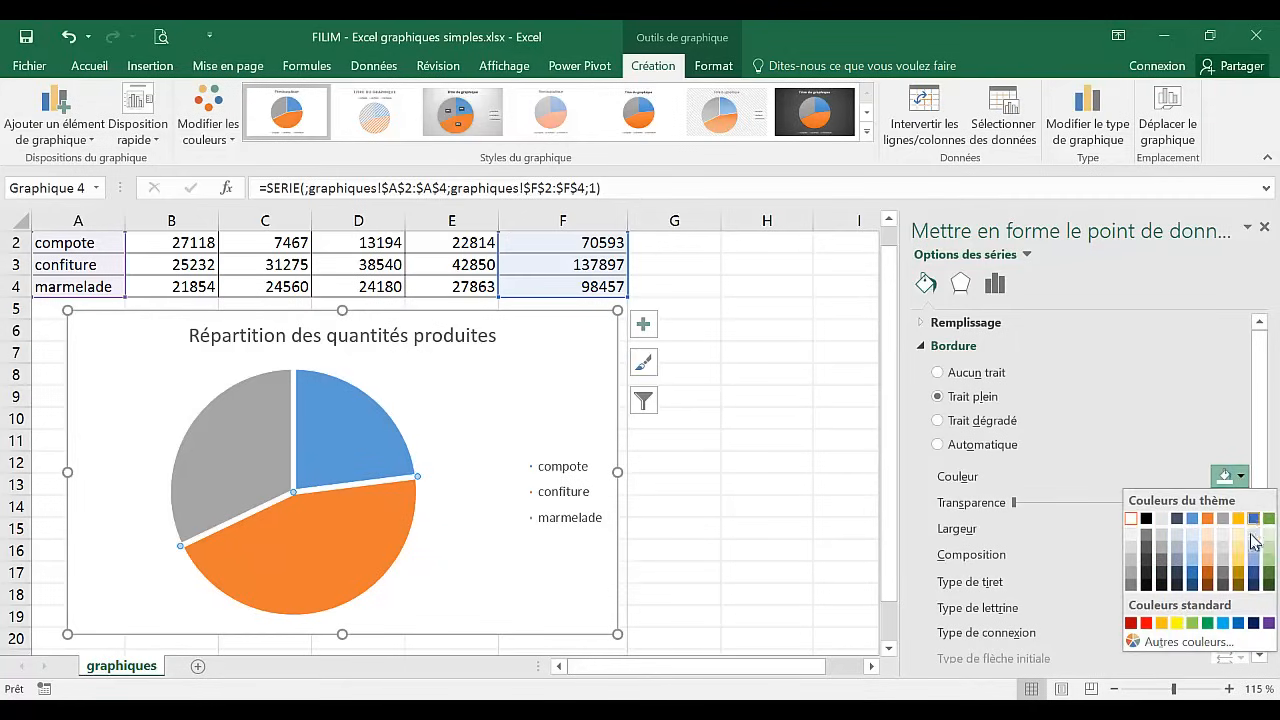
pyautogui.click(1269, 574)
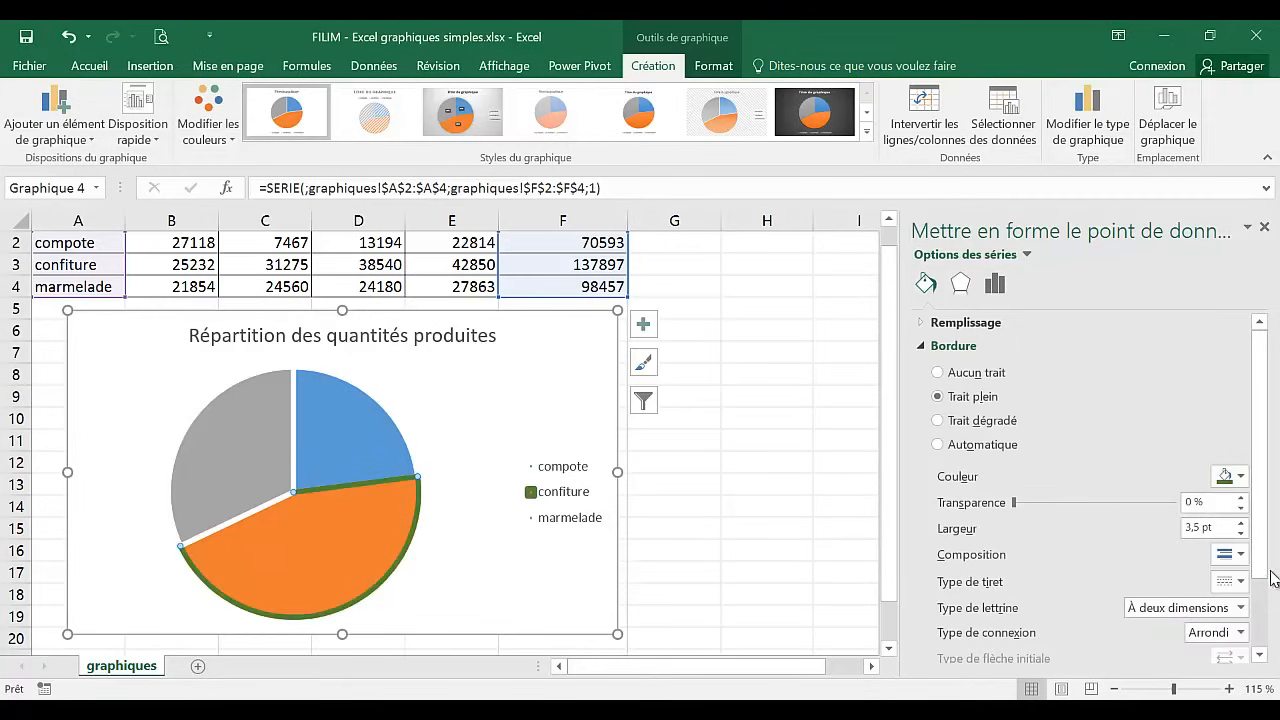
pyautogui.click(1247, 484)
pyautogui.click(1138, 518)
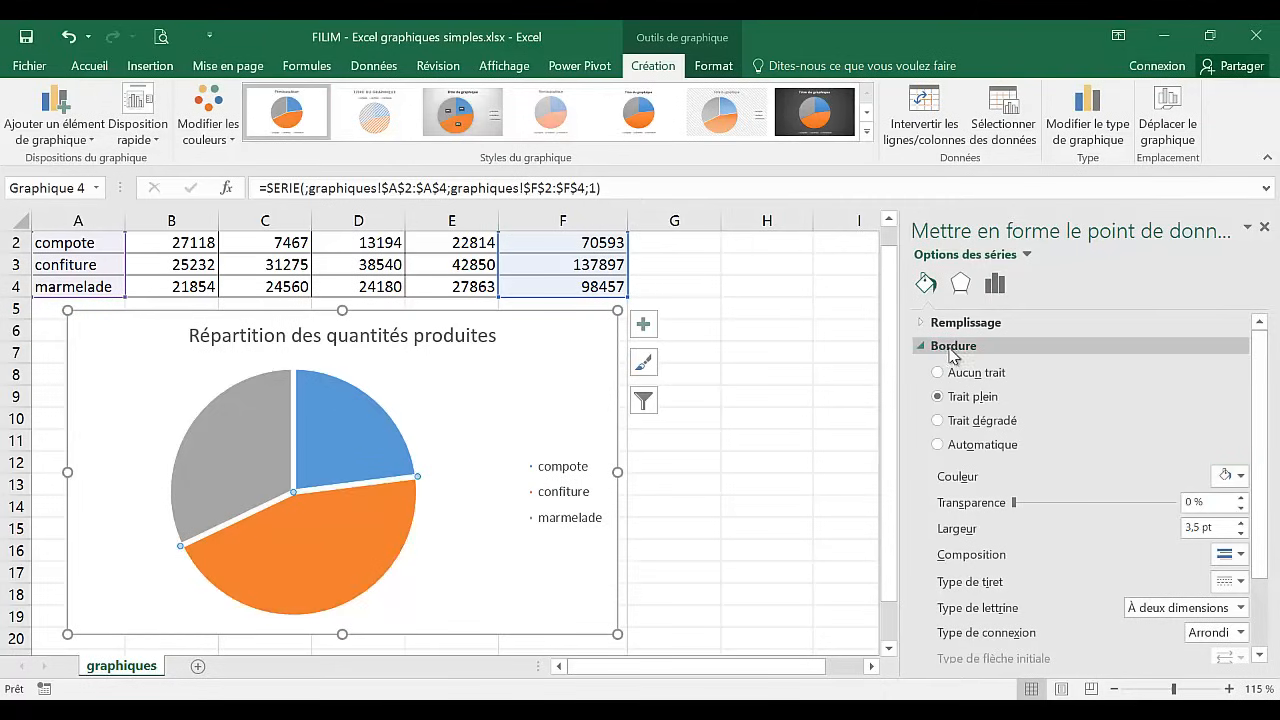
# Fill the selected confiture slice with the dark green theme colour
pyautogui.click(926, 350)
pyautogui.click(930, 326)
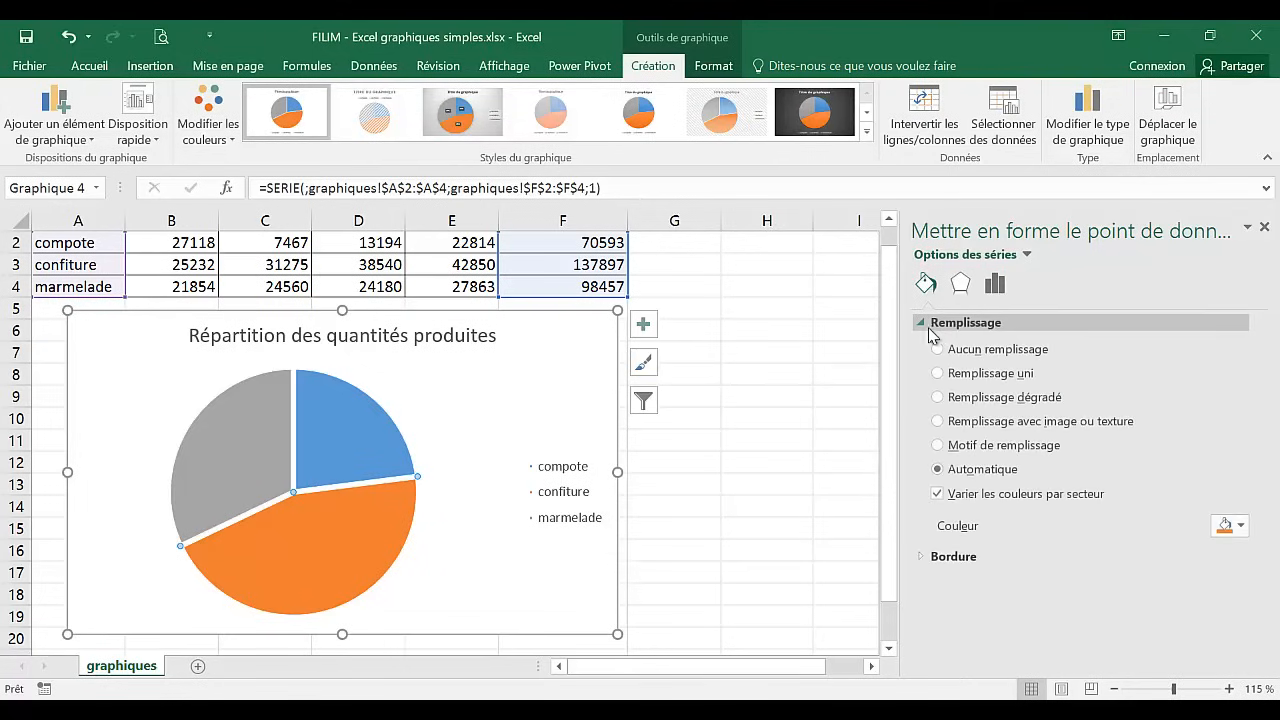
pyautogui.click(1241, 526)
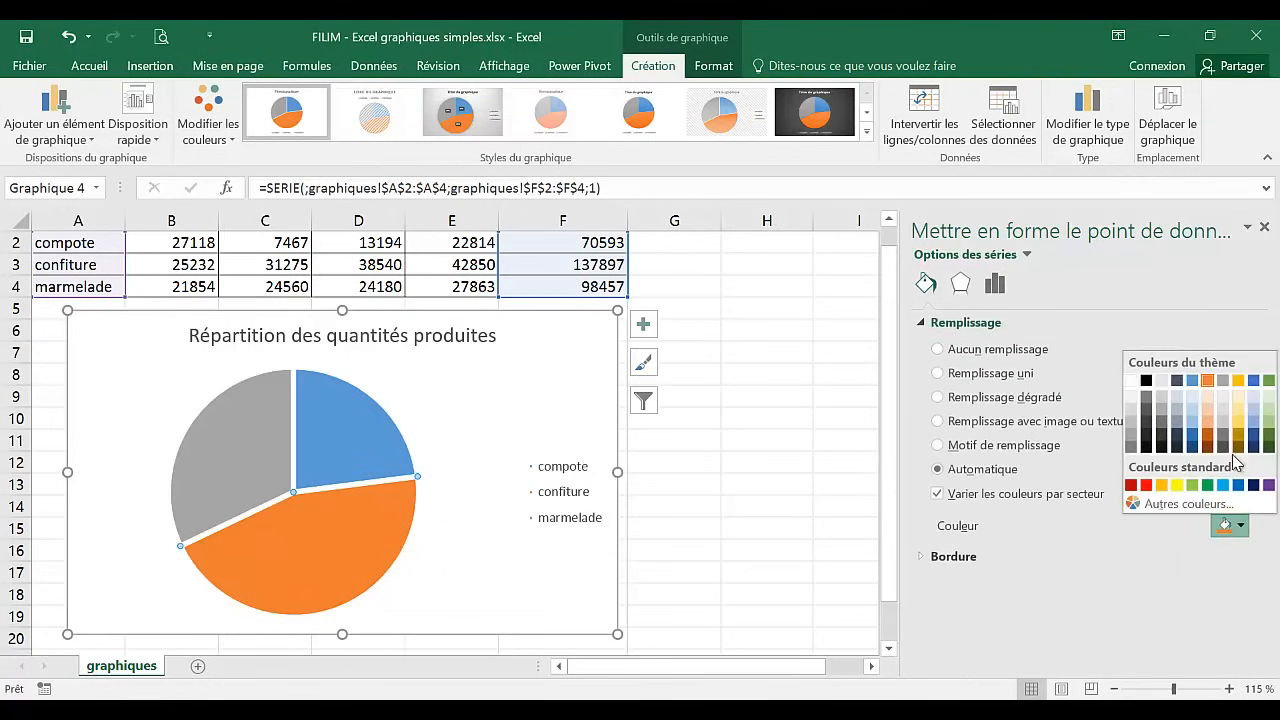
pyautogui.click(1268, 437)
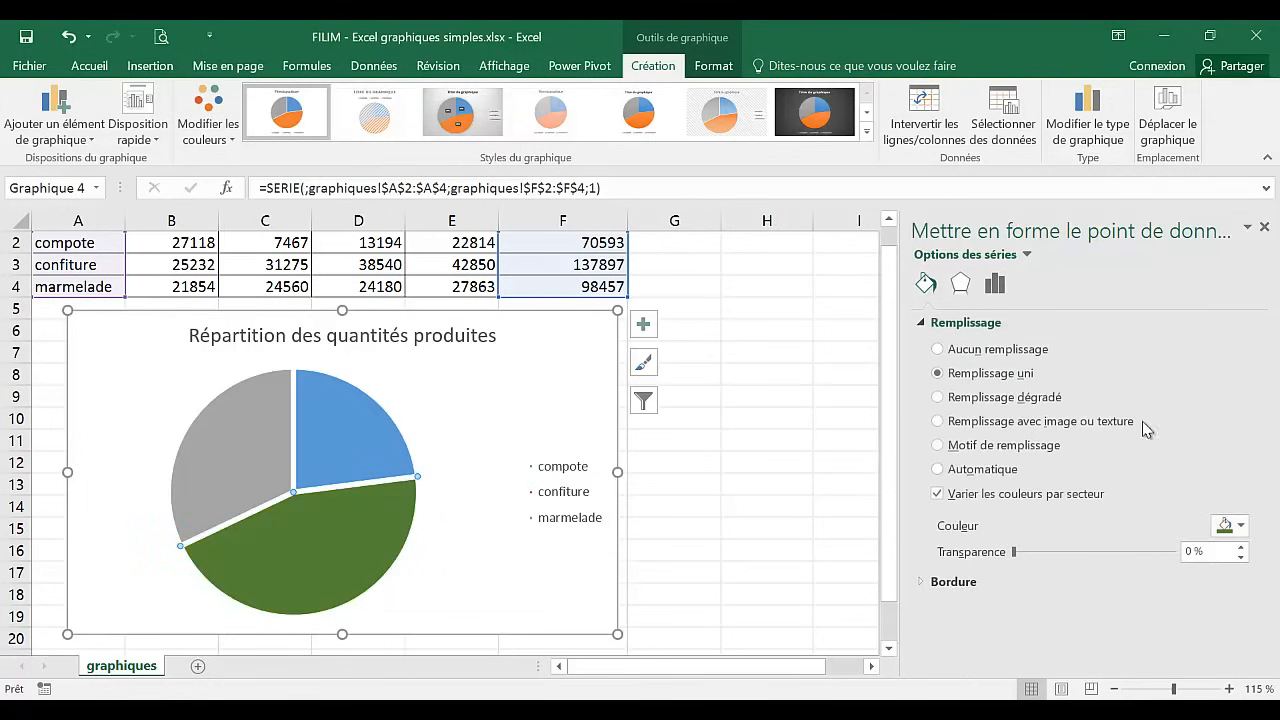
# Fill the marmelade slice with the standard amber-orange colour between red and yellow
pyautogui.click(258, 452)
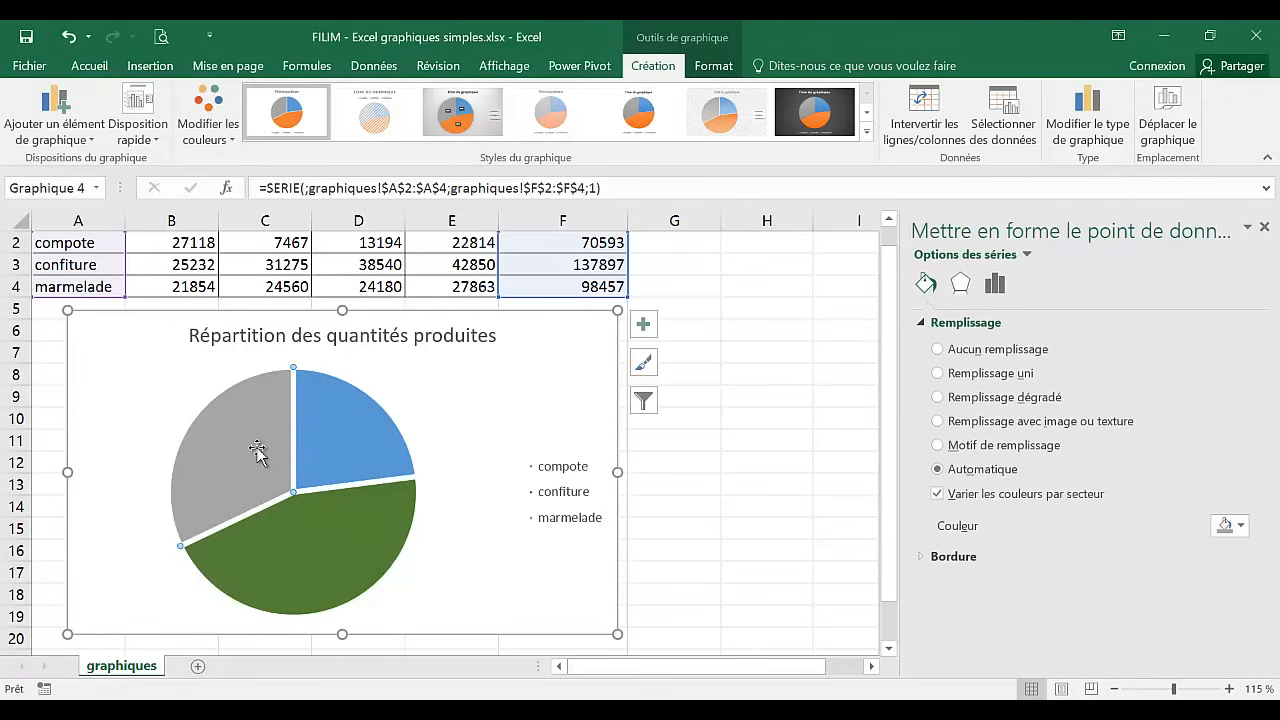
pyautogui.click(1230, 525)
pyautogui.click(1177, 486)
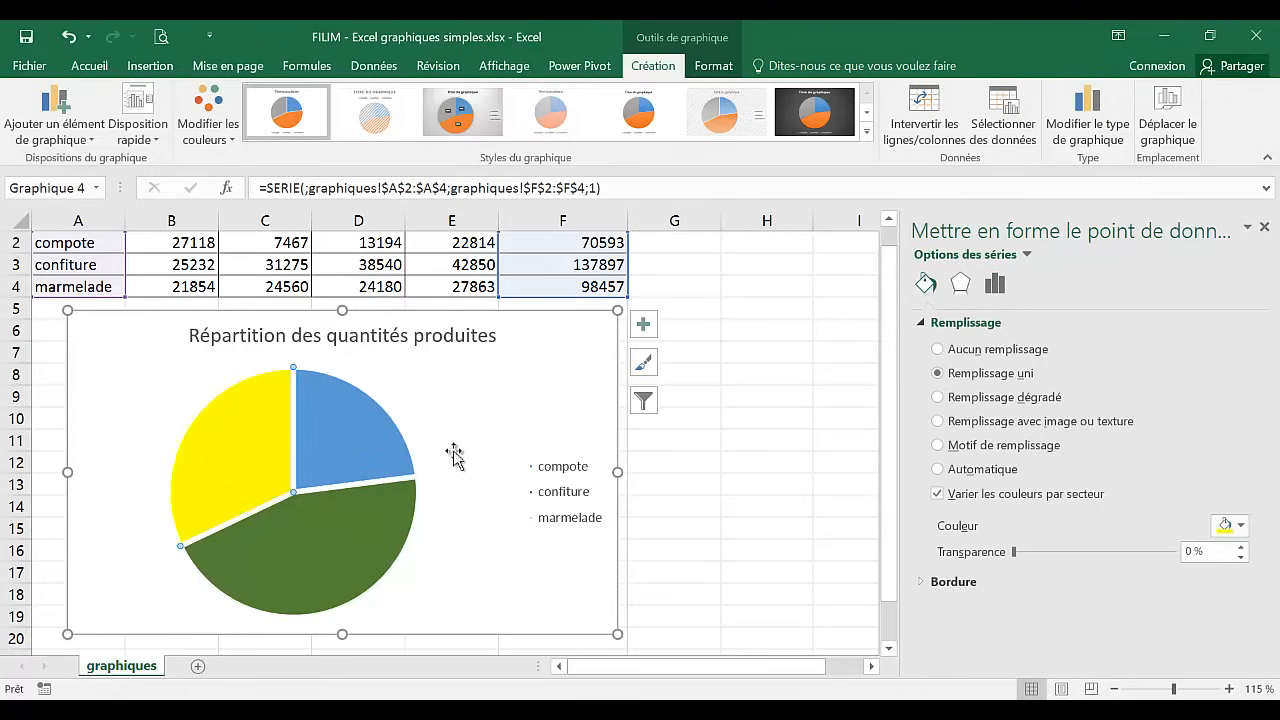
pyautogui.click(1239, 527)
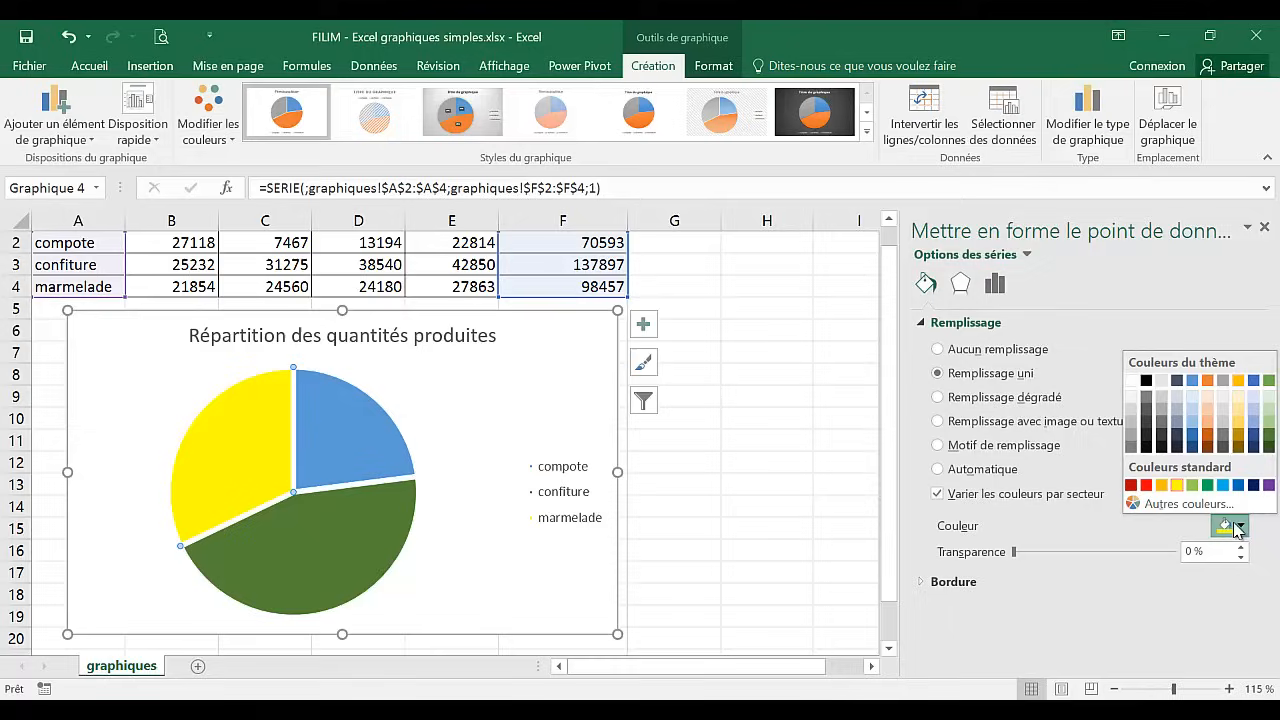
pyautogui.click(1162, 486)
# Fill the compote slice with the standard purple colour
pyautogui.click(938, 469)
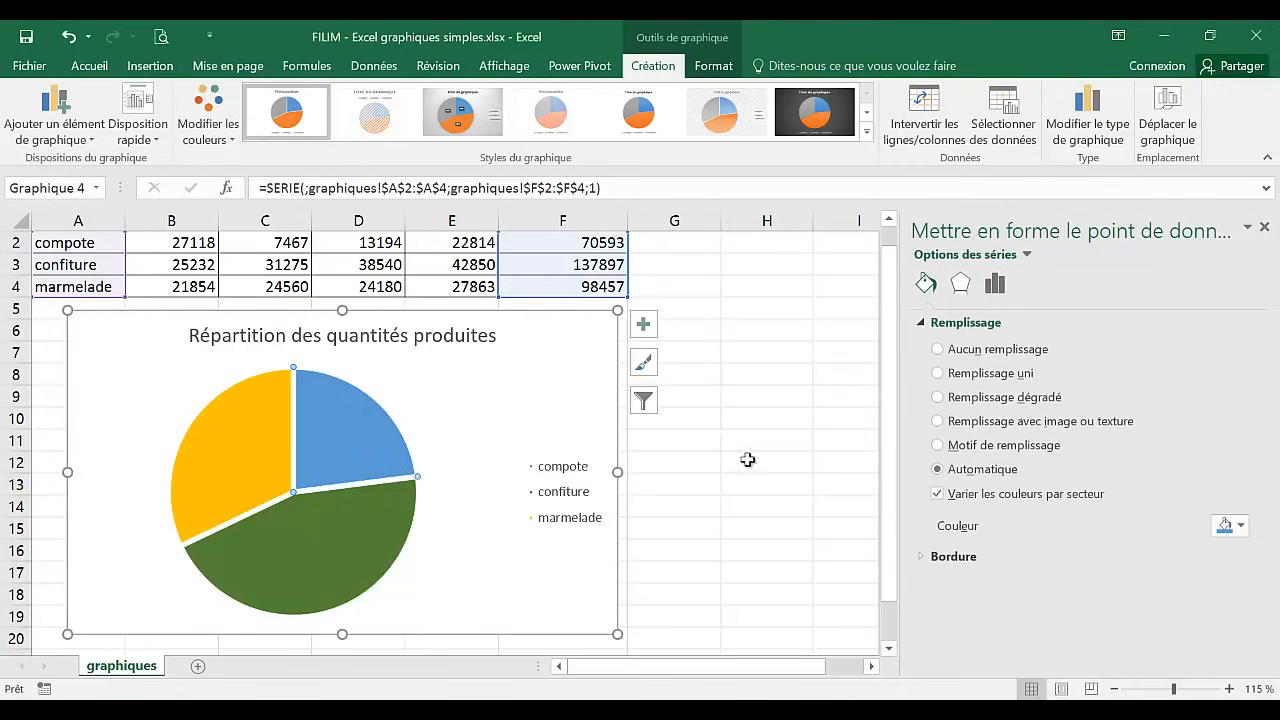
pyautogui.click(1226, 527)
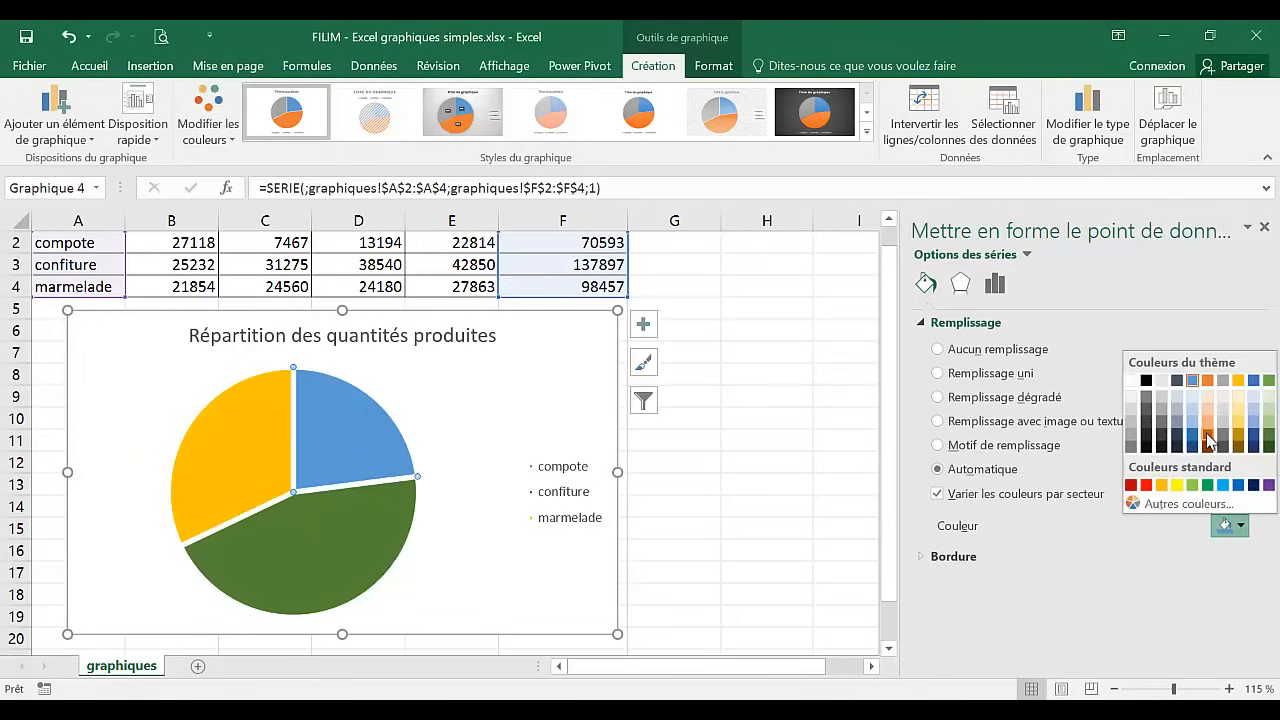
pyautogui.click(1268, 486)
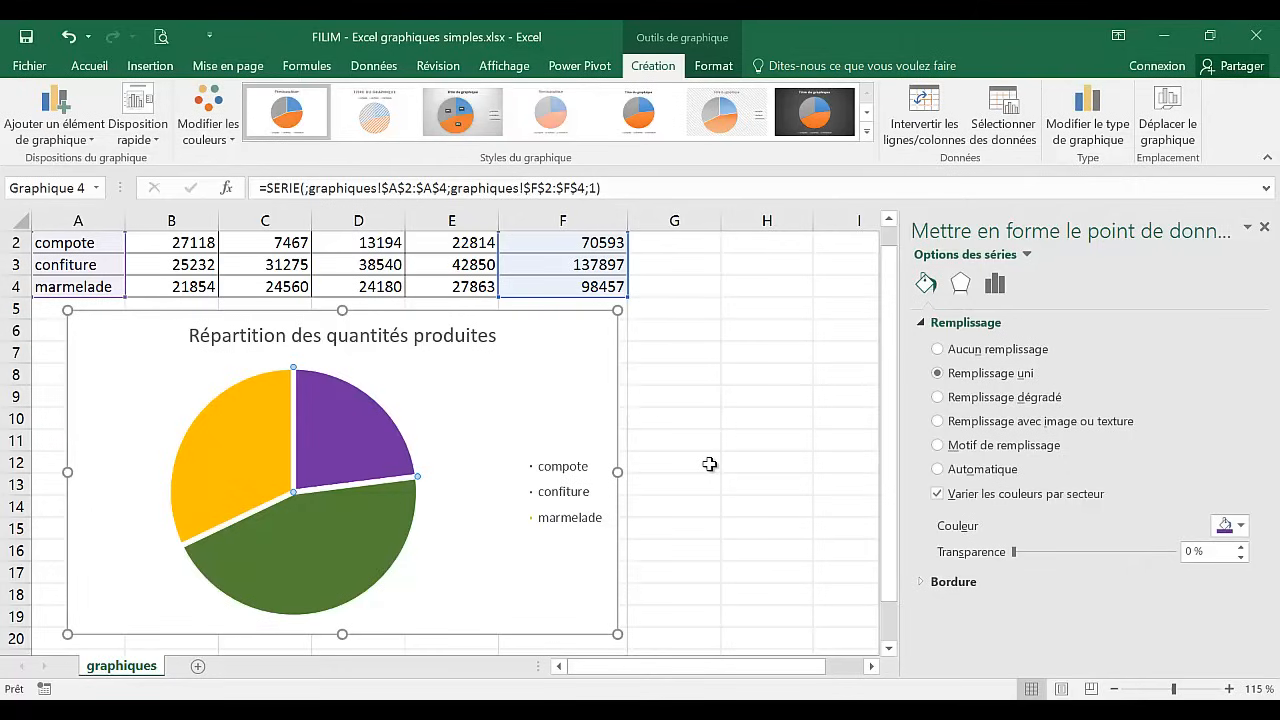
pyautogui.click(709, 464)
pyautogui.click(434, 400)
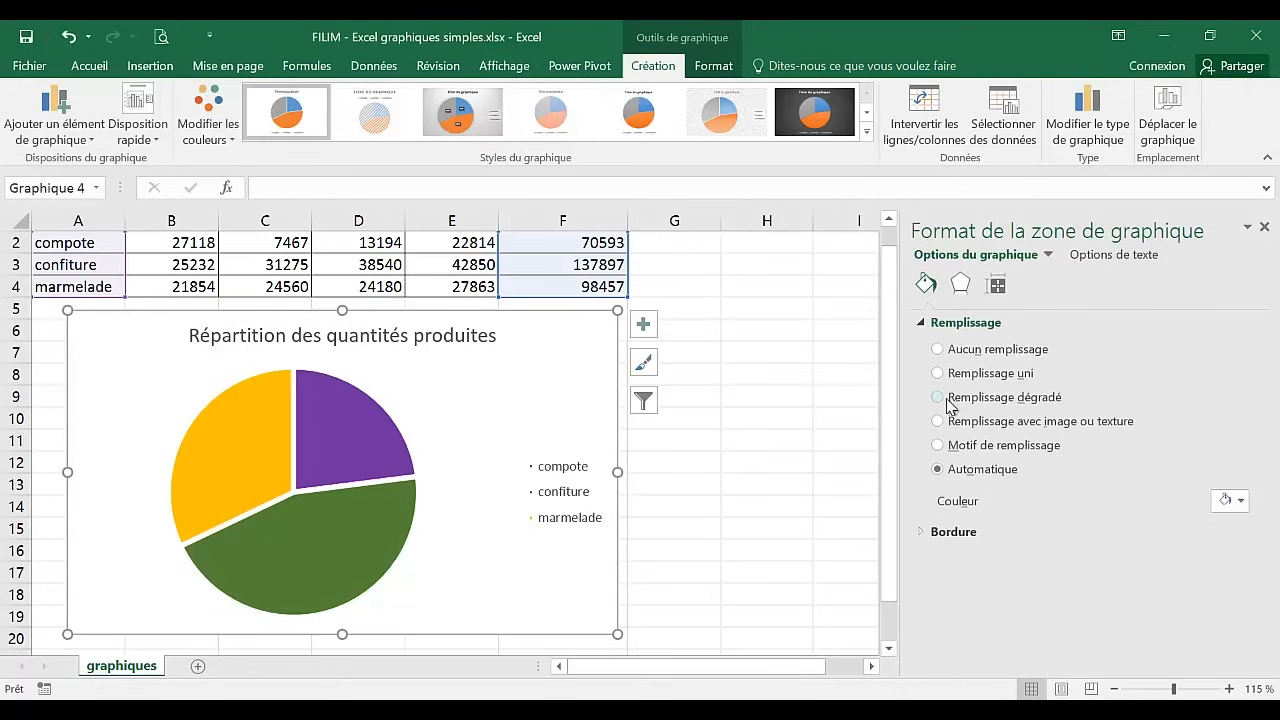
# Add data labels (Étiquettes de données) to the pie chart's slices
pyautogui.moveTo(372, 416)
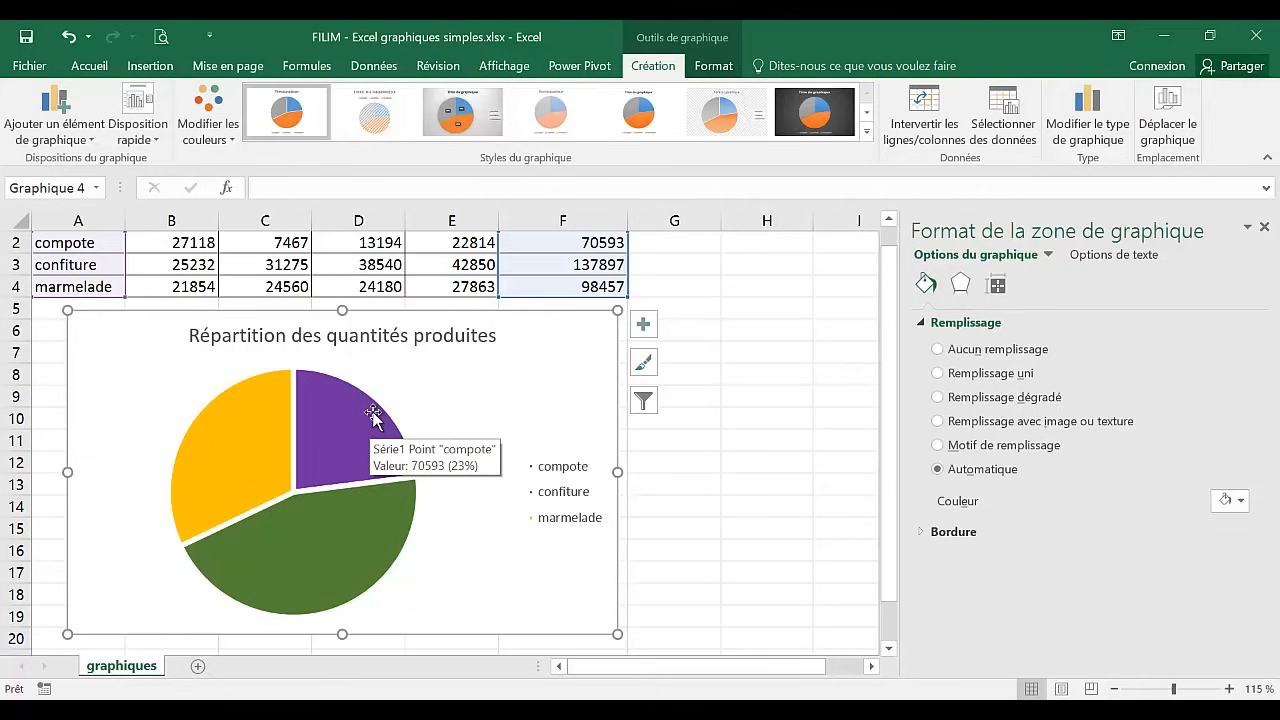
pyautogui.click(644, 331)
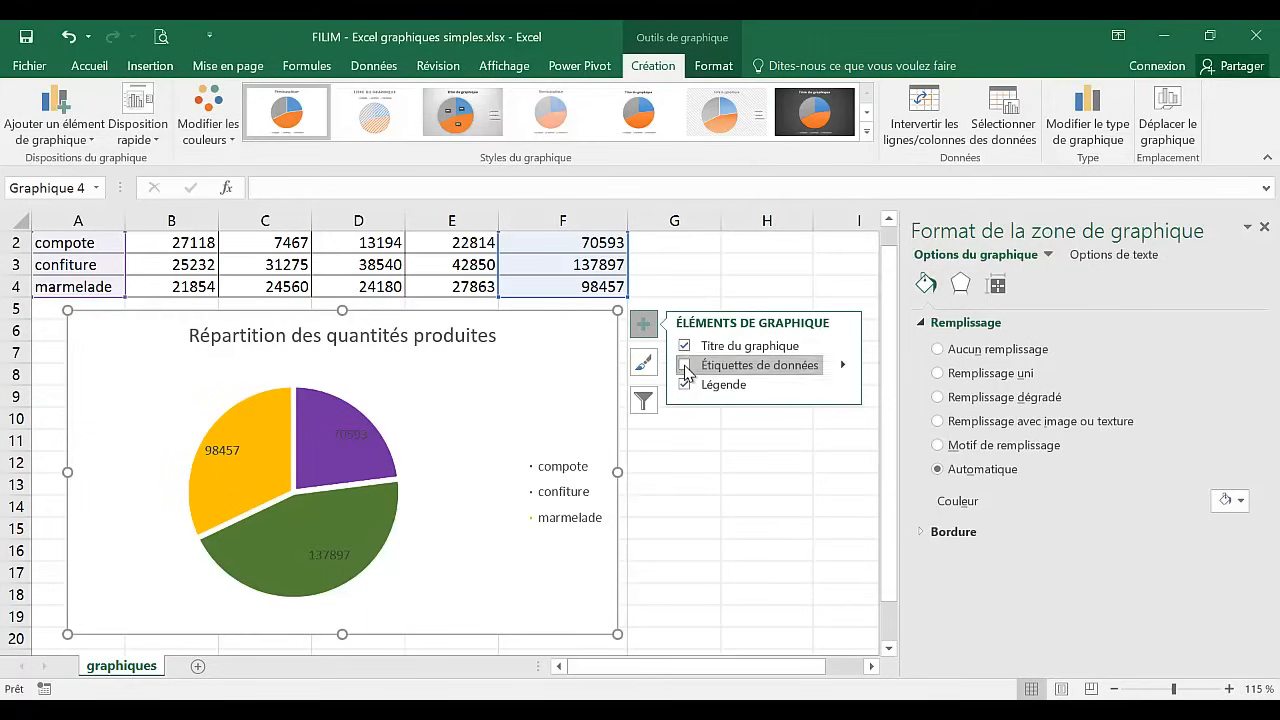
pyautogui.click(685, 366)
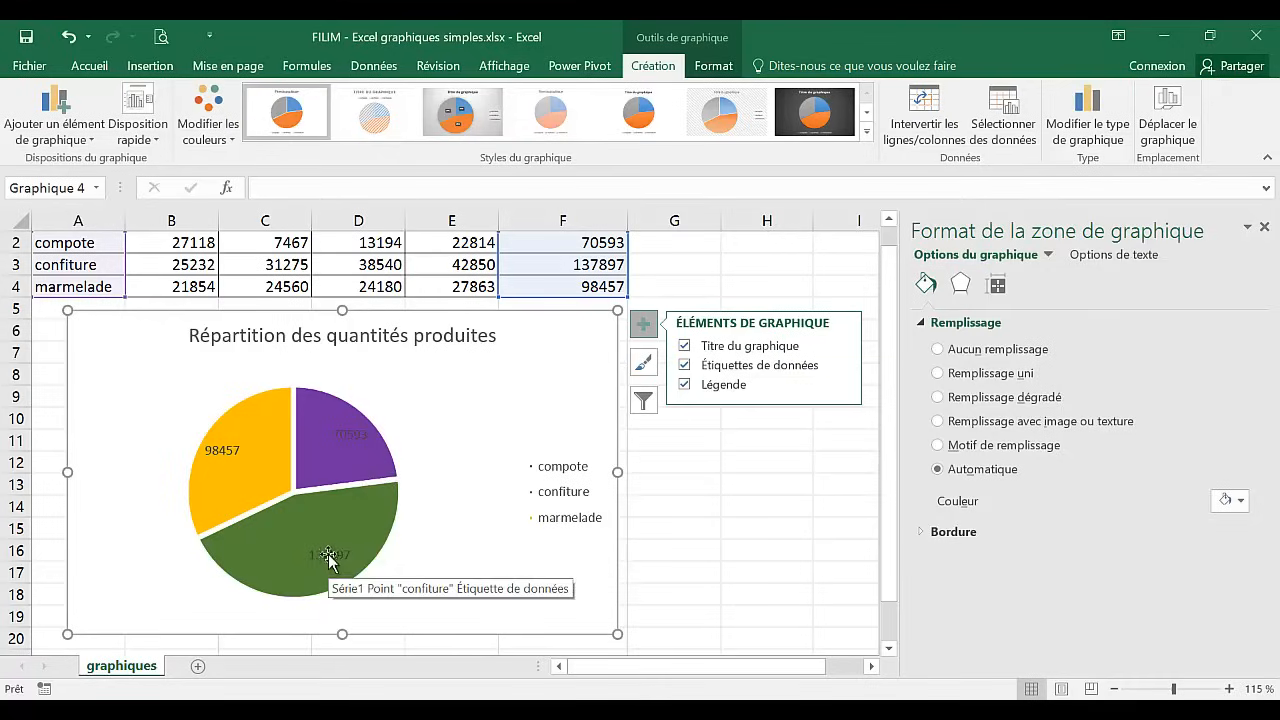
# Make the data labels show the category name (Nom de catégorie) and percentage (Pourcentage) instead of the value
pyautogui.click(221, 450)
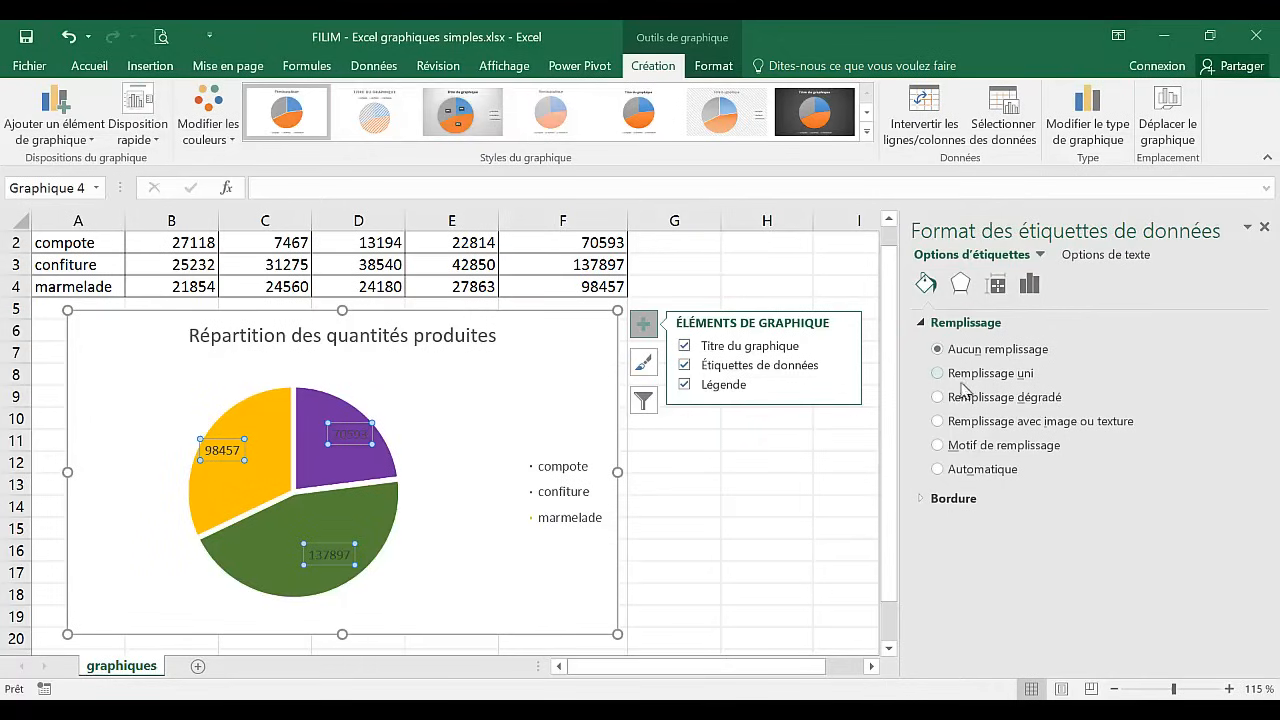
pyautogui.click(1031, 287)
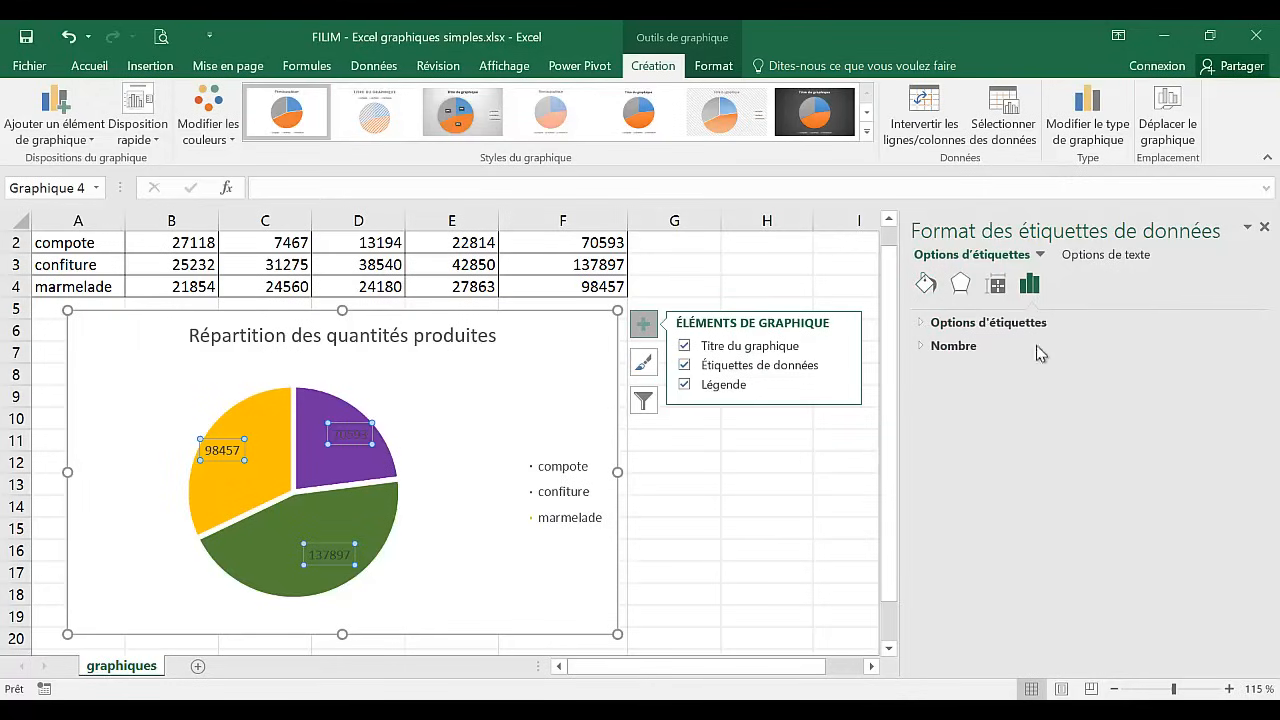
pyautogui.click(935, 323)
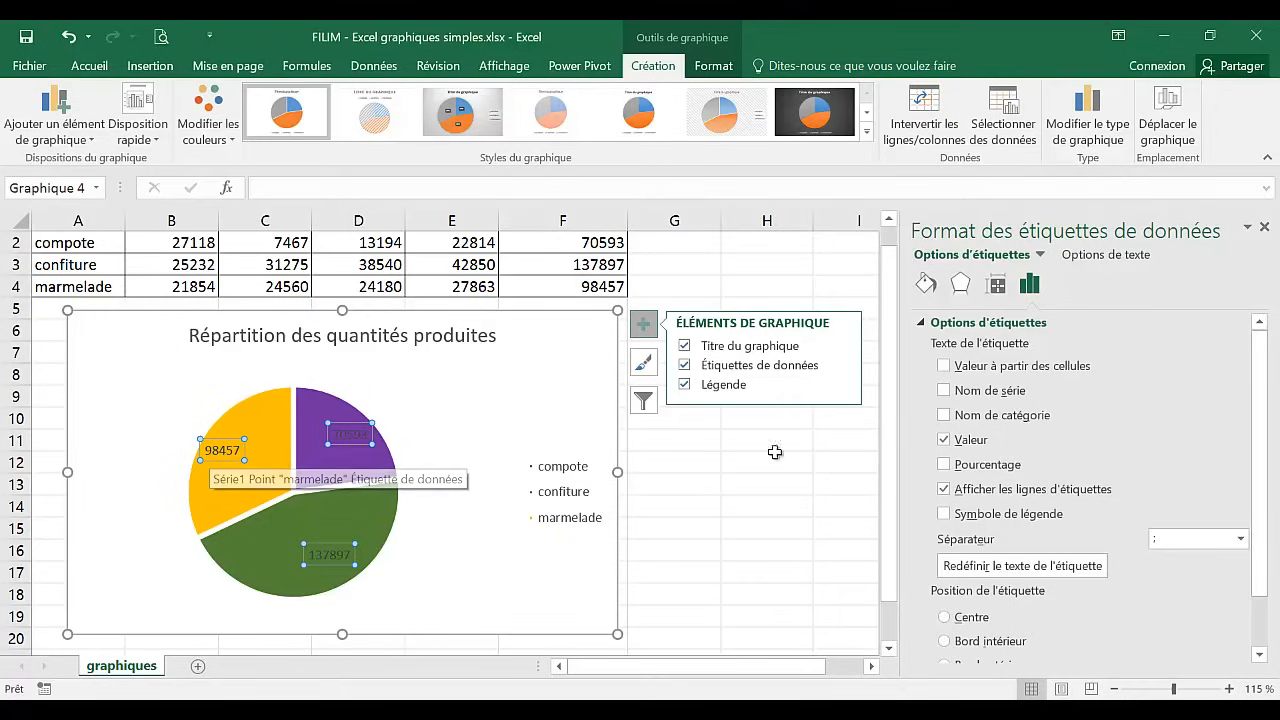
pyautogui.click(944, 440)
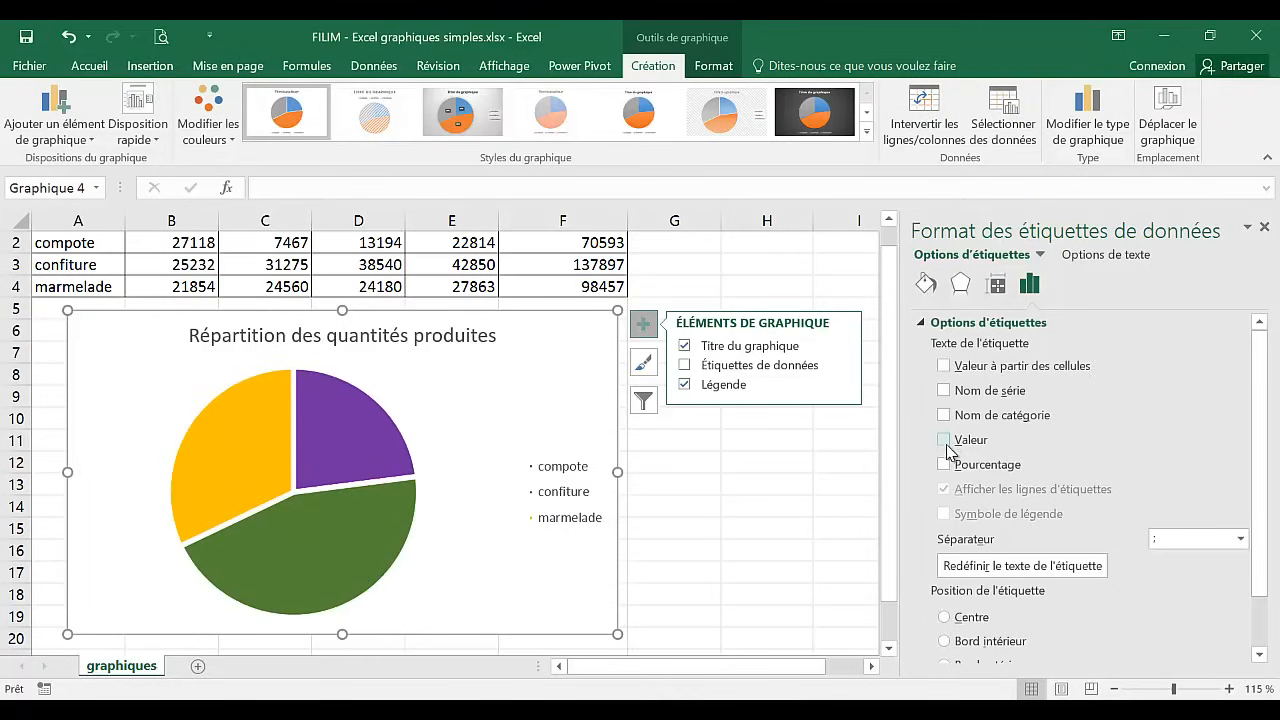
pyautogui.click(944, 464)
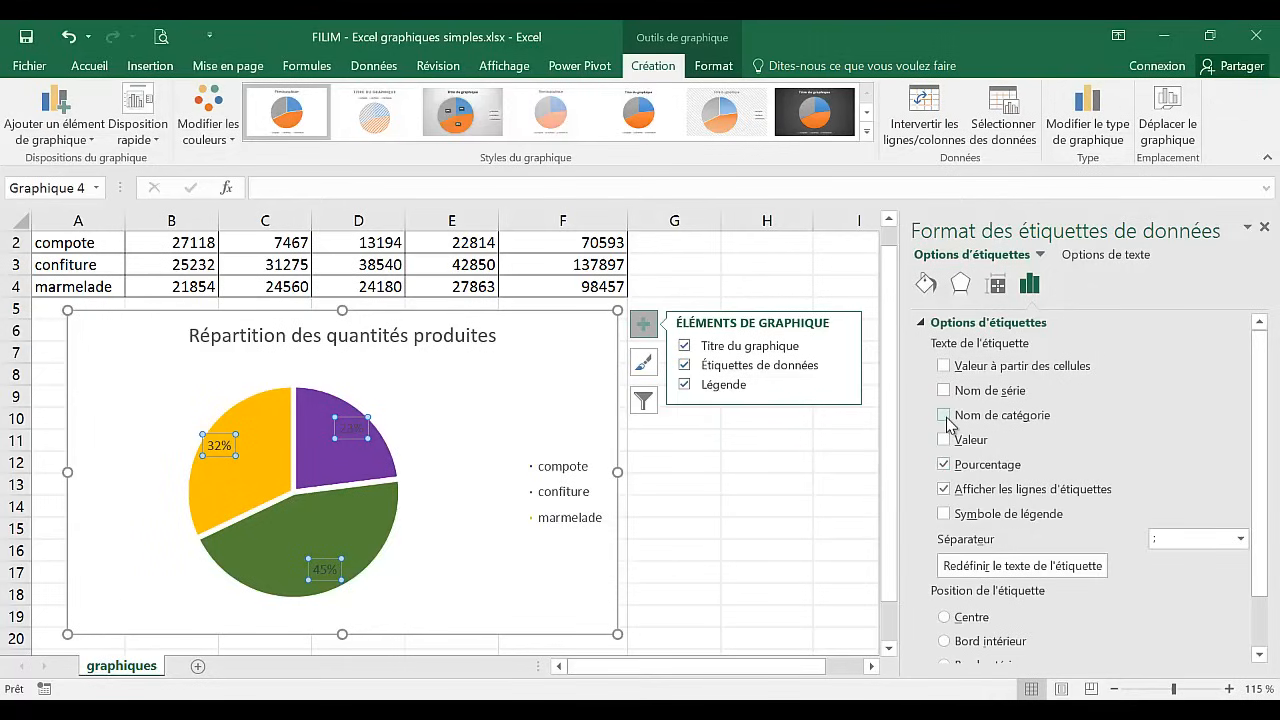
pyautogui.click(944, 415)
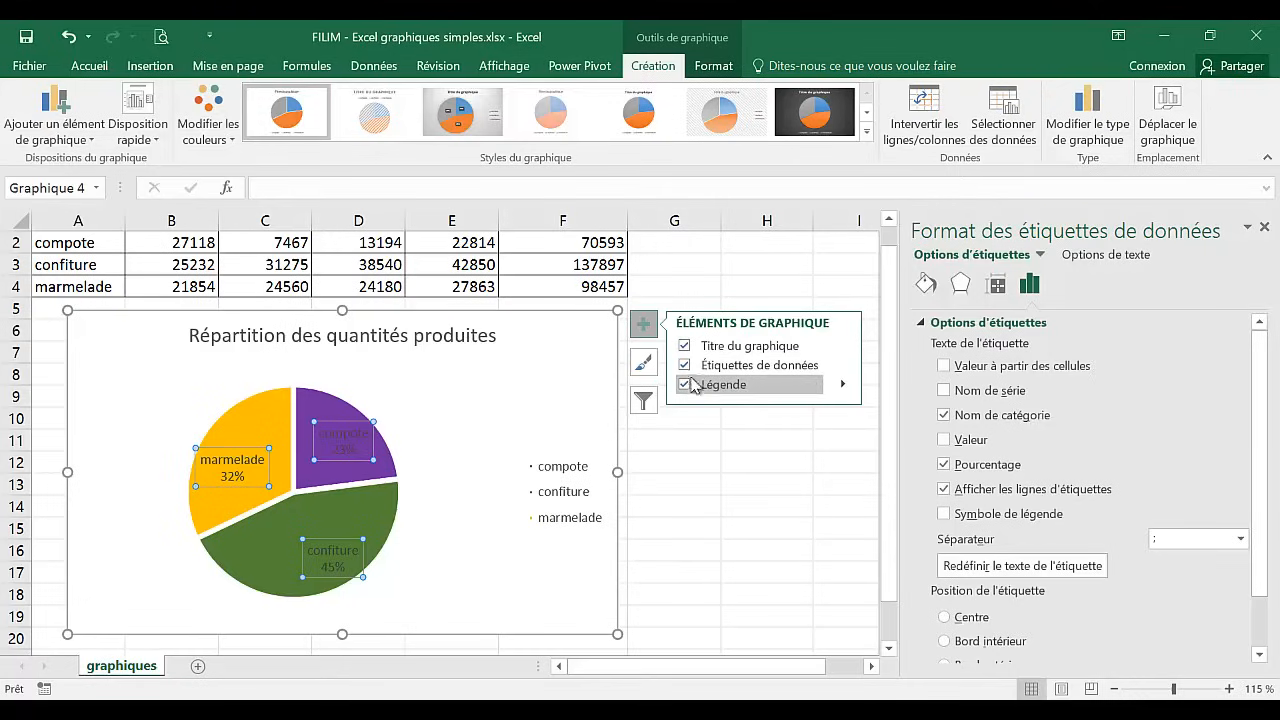
# Remove the legend from the pie chart
pyautogui.click(645, 326)
pyautogui.click(645, 326)
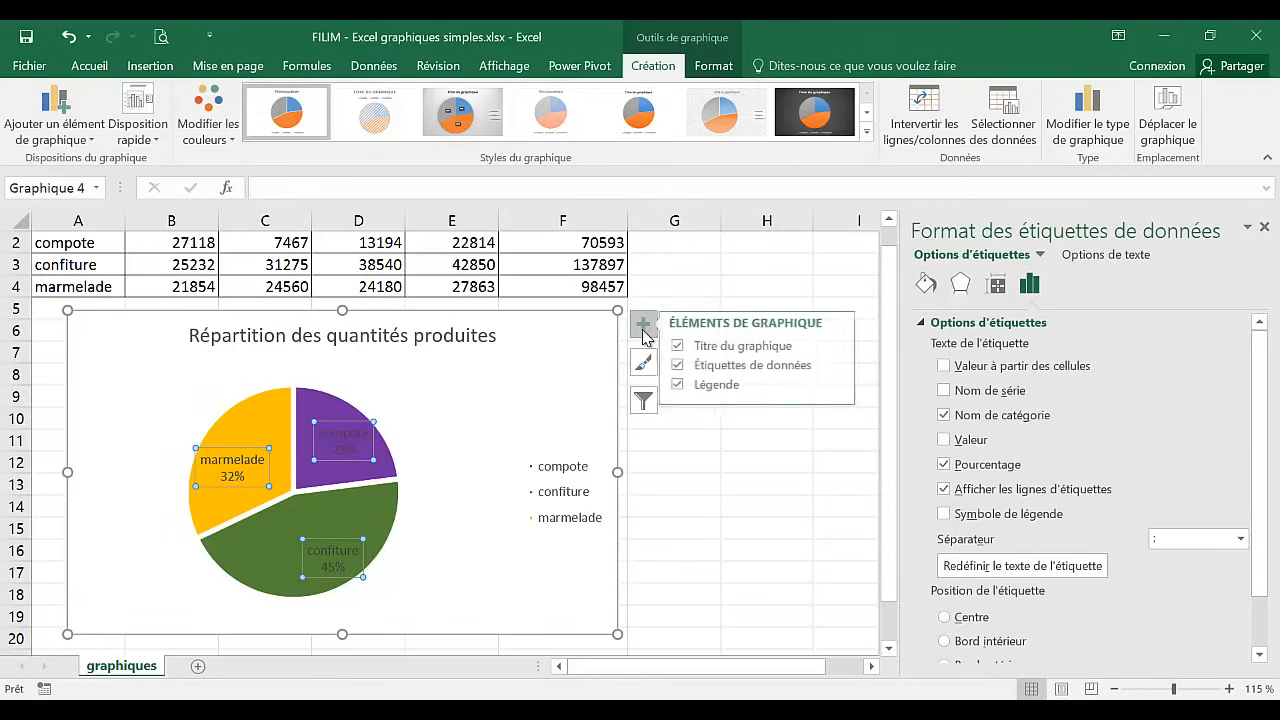
pyautogui.click(685, 386)
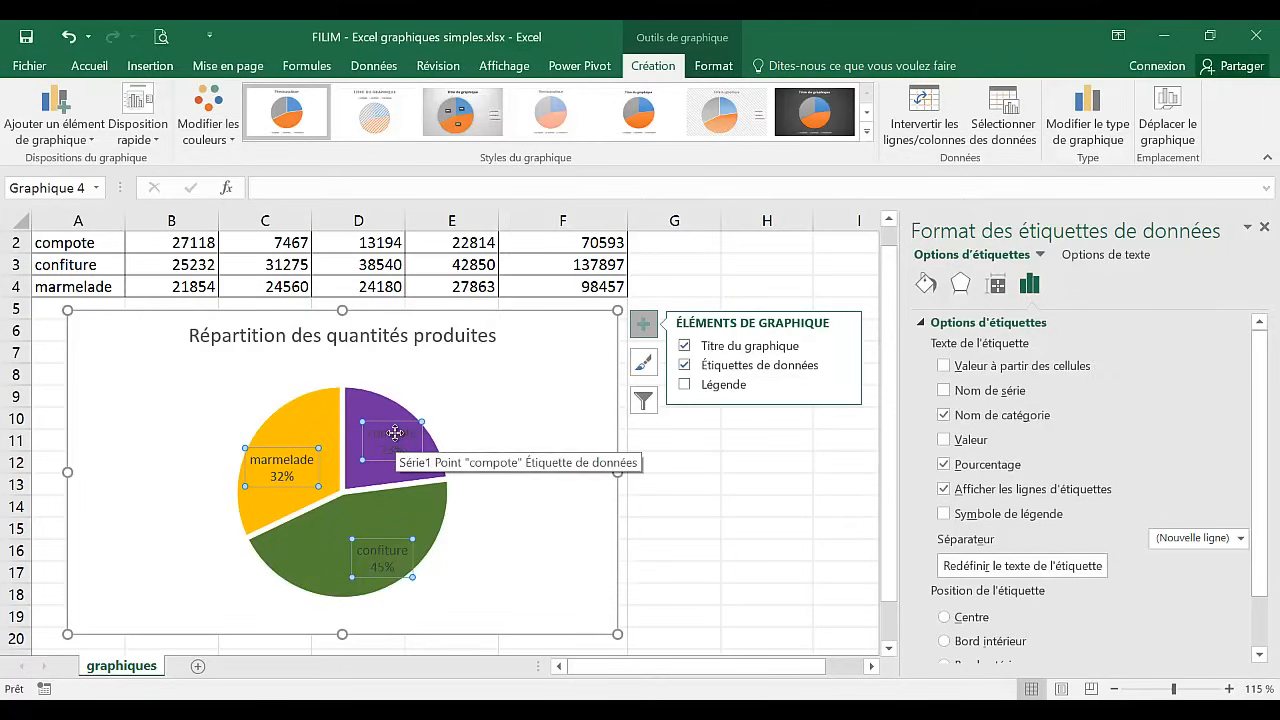
# Move the compote, confiture and marmelade data labels one by one outside the pie, each beside its own slice
pyautogui.click(395, 432)
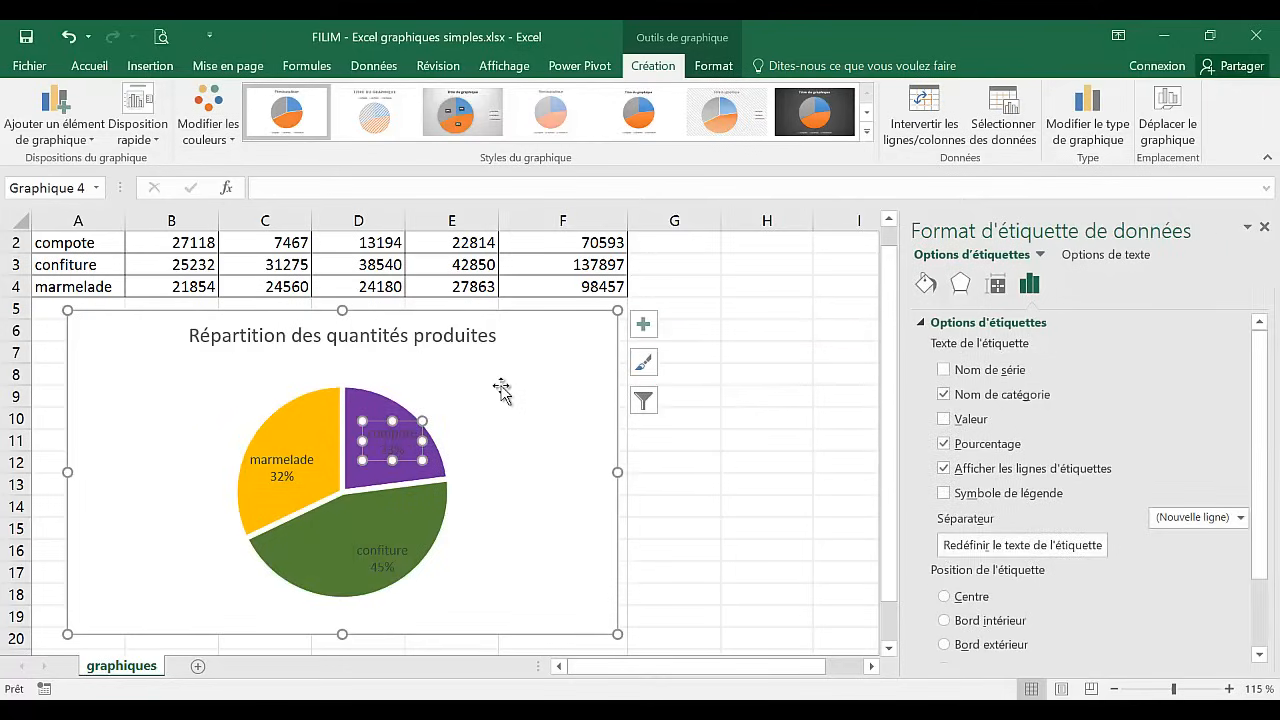
pyautogui.moveTo(501, 390); pyautogui.dragTo(500, 395)
pyautogui.moveTo(394, 563); pyautogui.dragTo(479, 587)
pyautogui.moveTo(277, 470); pyautogui.dragTo(181, 457)
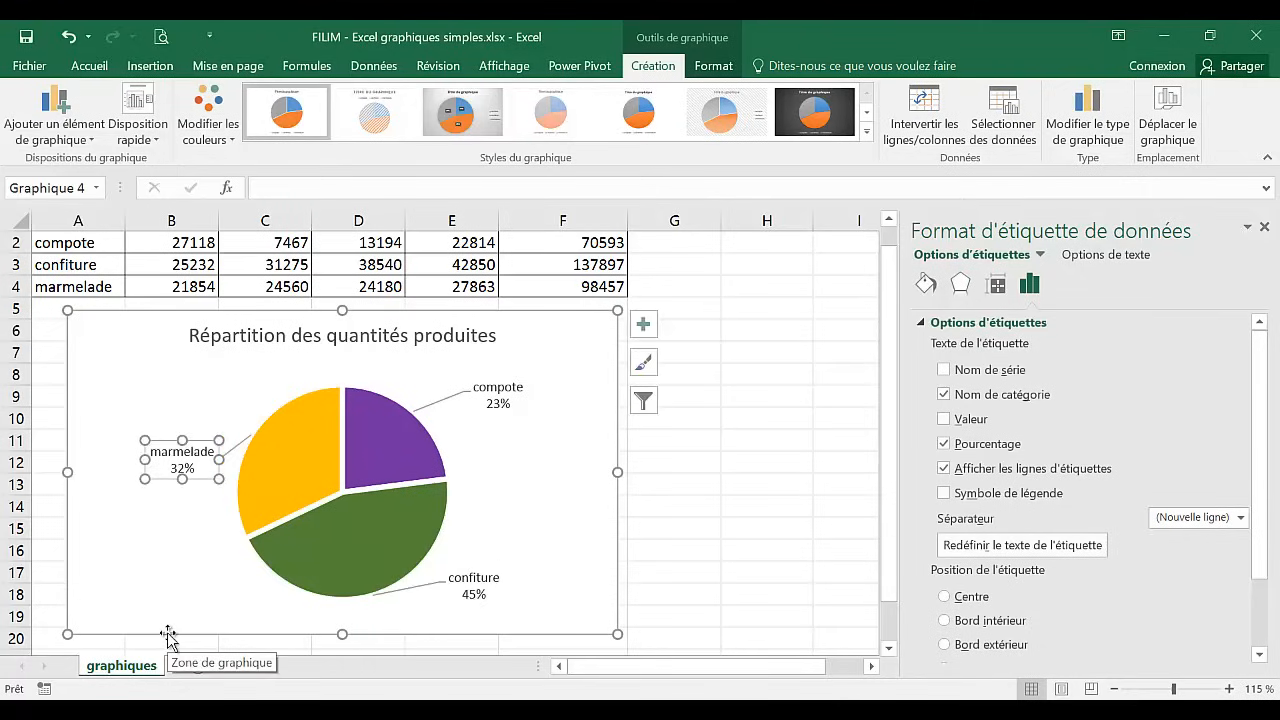
pyautogui.click(157, 446)
pyautogui.doubleClick(157, 446)
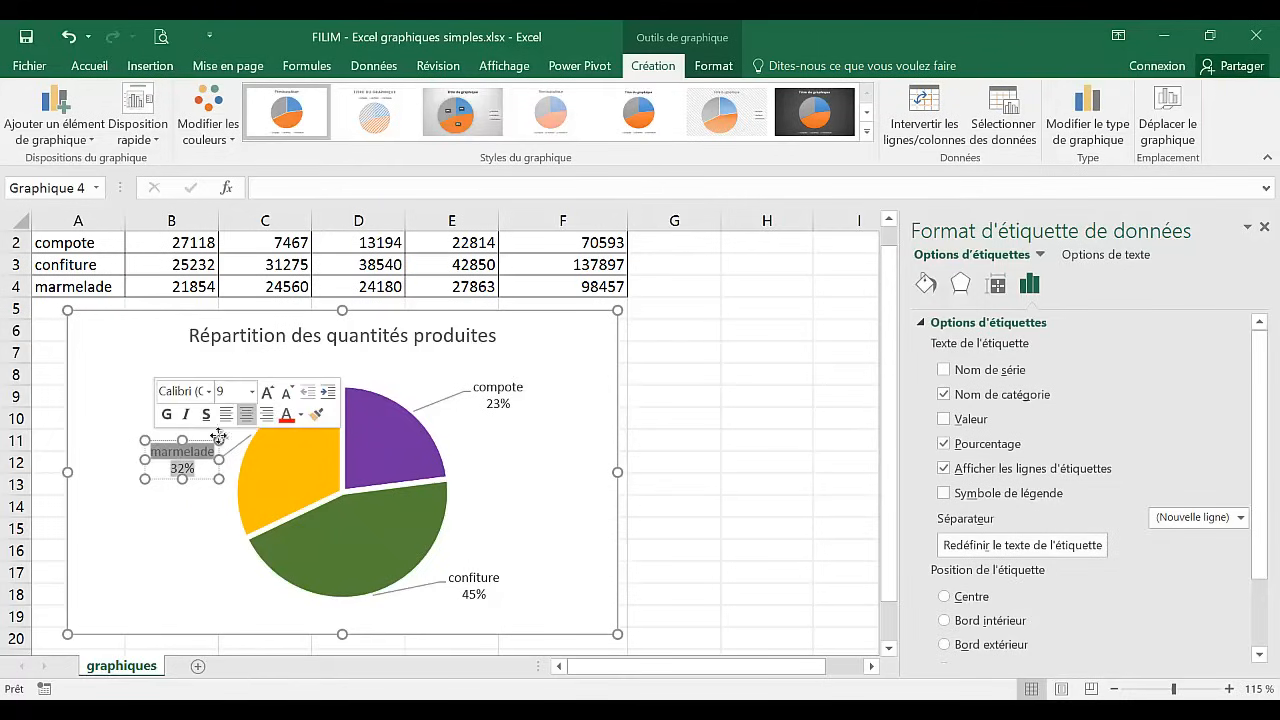
pyautogui.scroll(-2, 1110, 450)
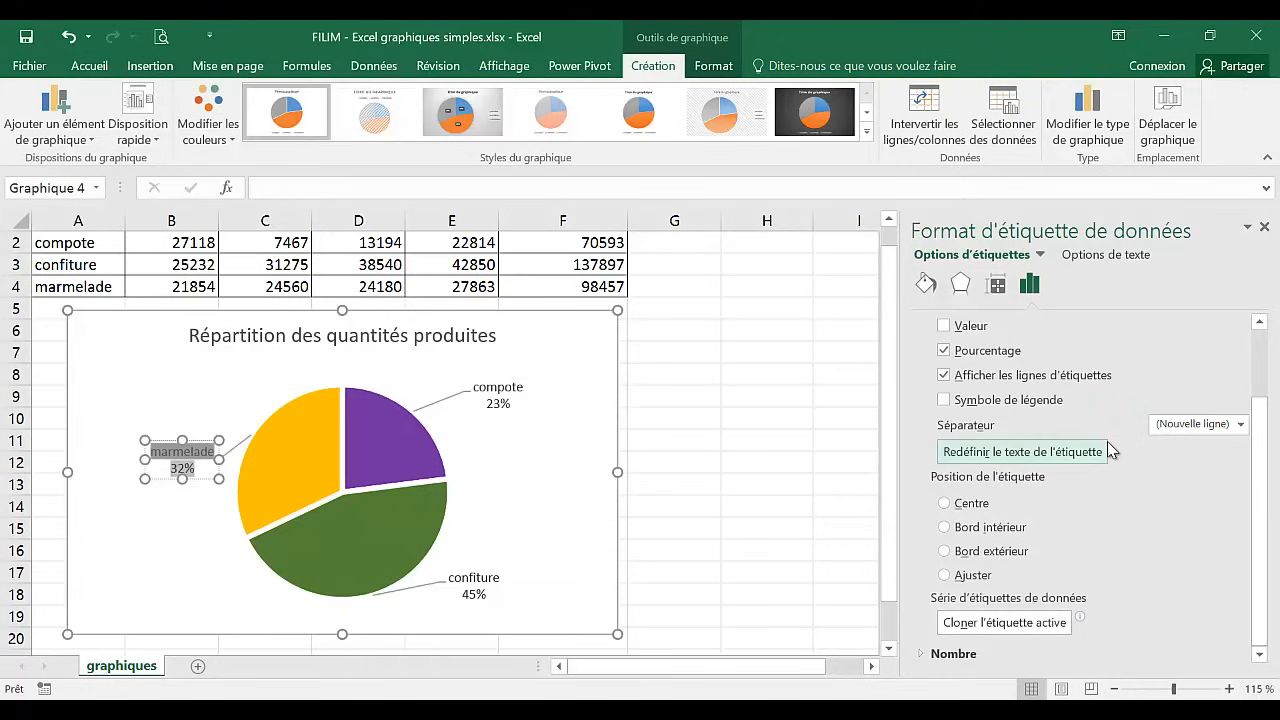
pyautogui.click(545, 445)
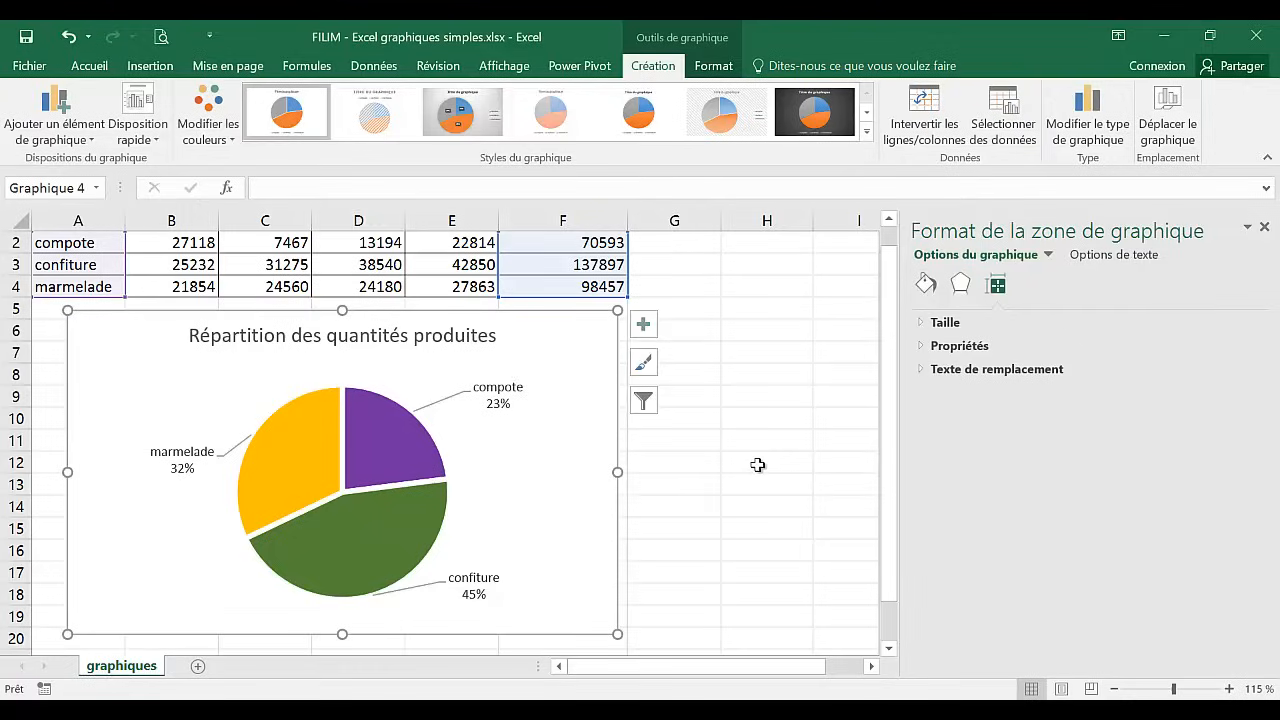
pyautogui.click(958, 715)
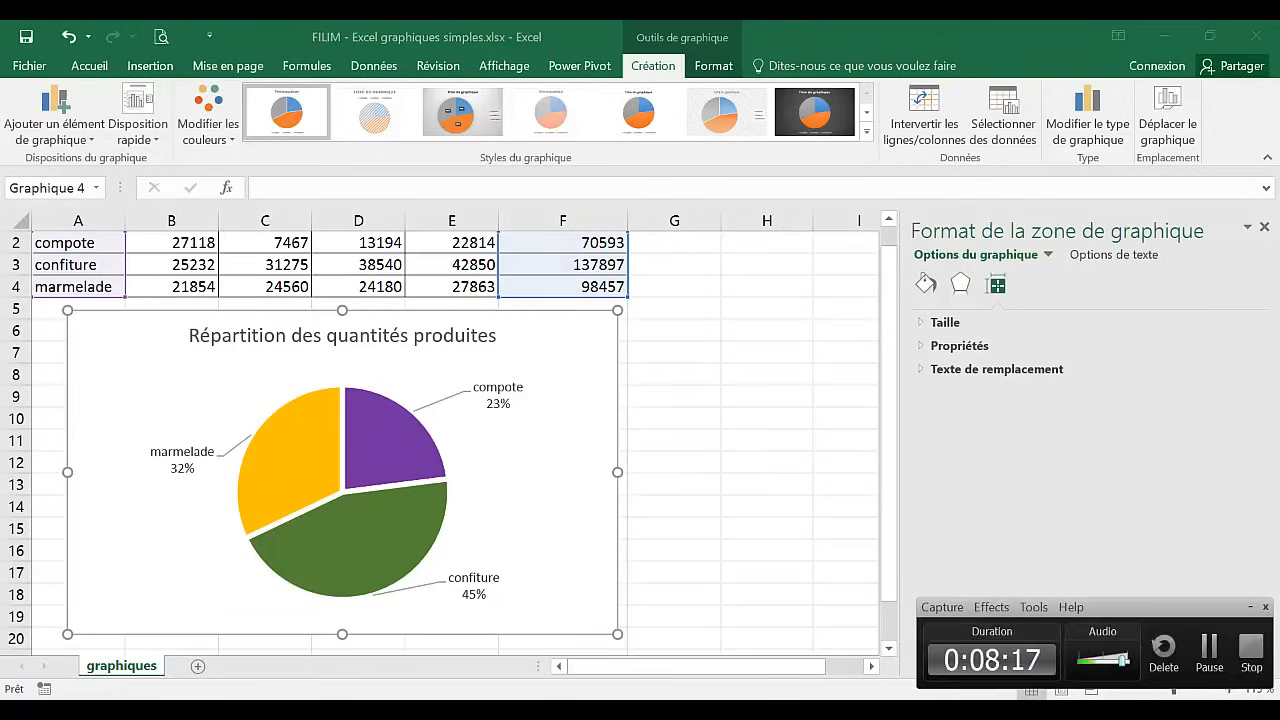